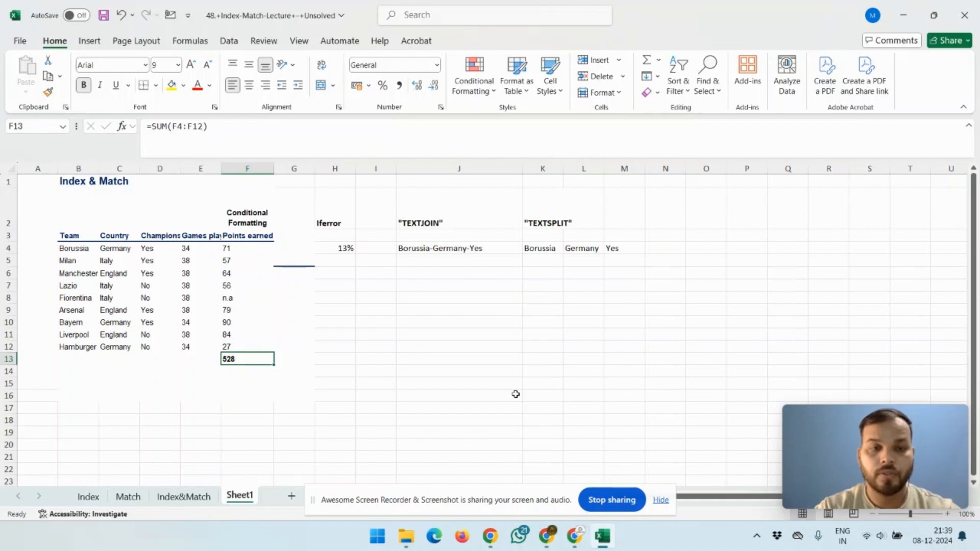
# - Review the row 2 headings from Conditional Formatting through Iferror and TEXTJOIN to TEXTSPLIT
pyautogui.click(262, 213)
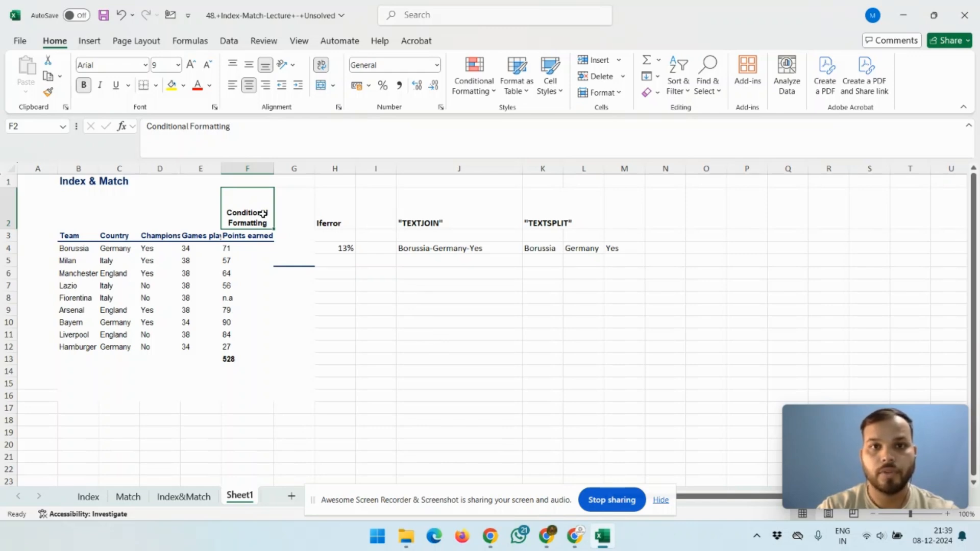
pyautogui.press('Right')
pyautogui.press('Right')
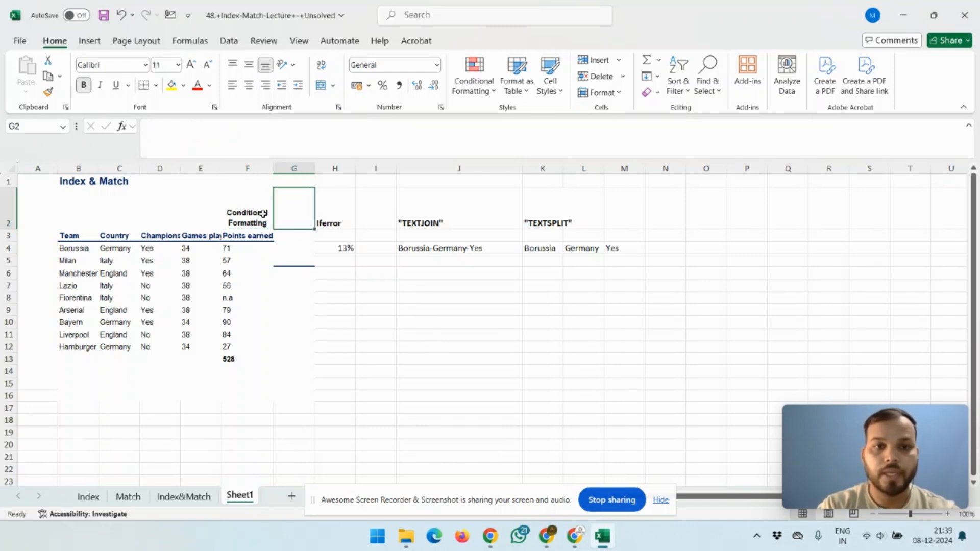
pyautogui.press('Right')
pyautogui.press('Right')
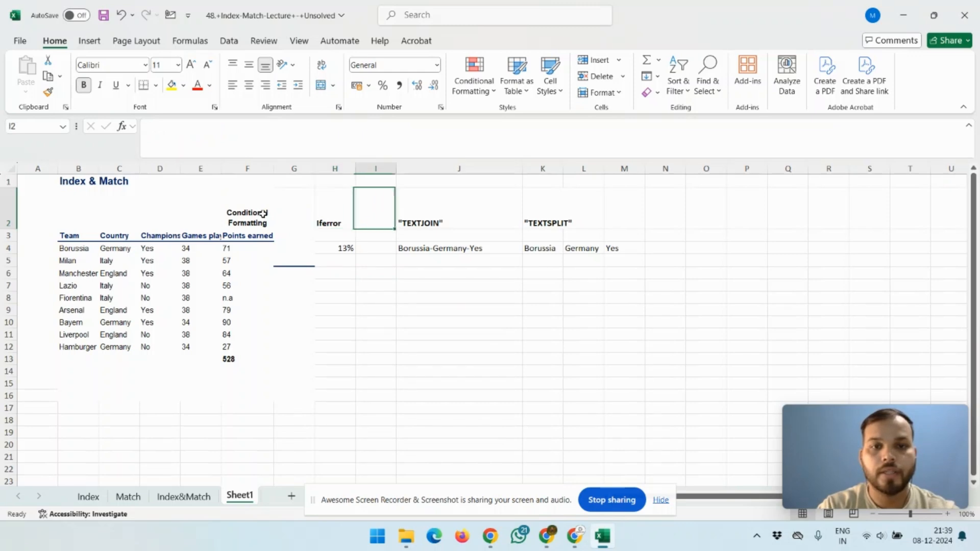
pyautogui.press('Right')
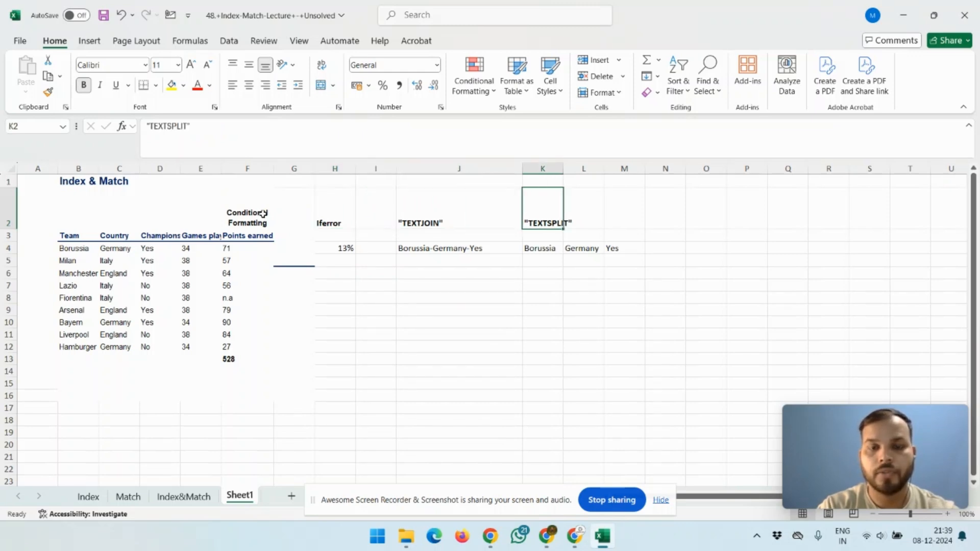
pyautogui.press('Left')
pyautogui.press('Right')
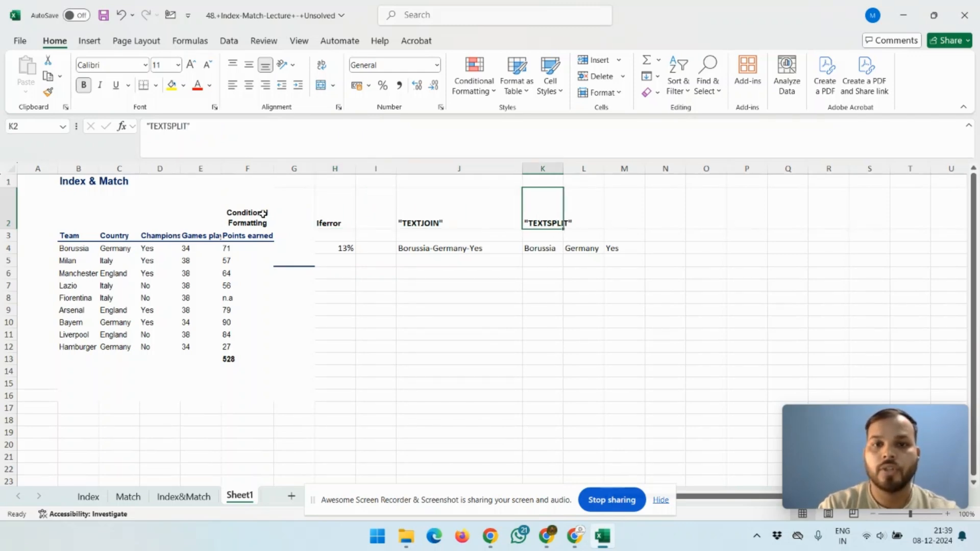
pyautogui.press('Left')
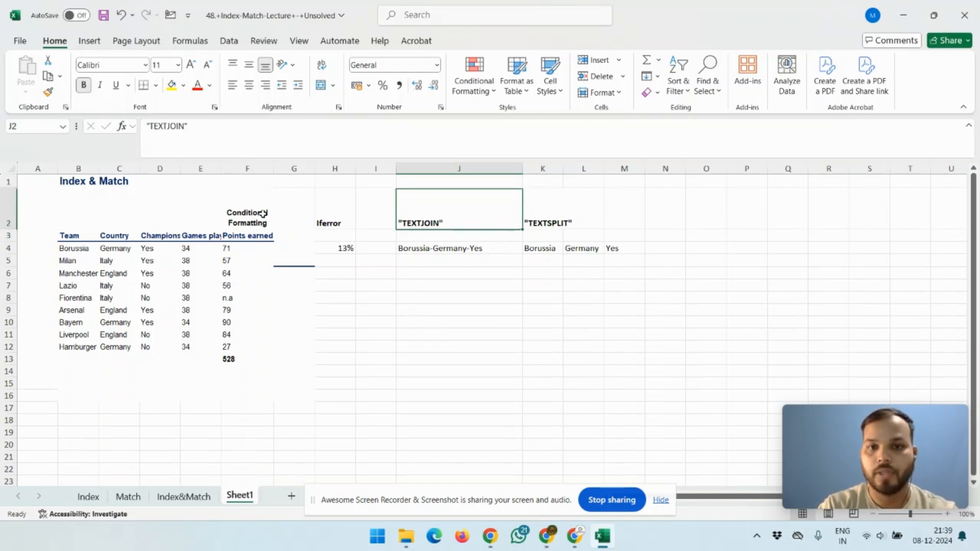
pyautogui.press('Right')
pyautogui.press('Left')
pyautogui.press('Left')
pyautogui.press('Left')
pyautogui.press('Left')
pyautogui.press('Left')
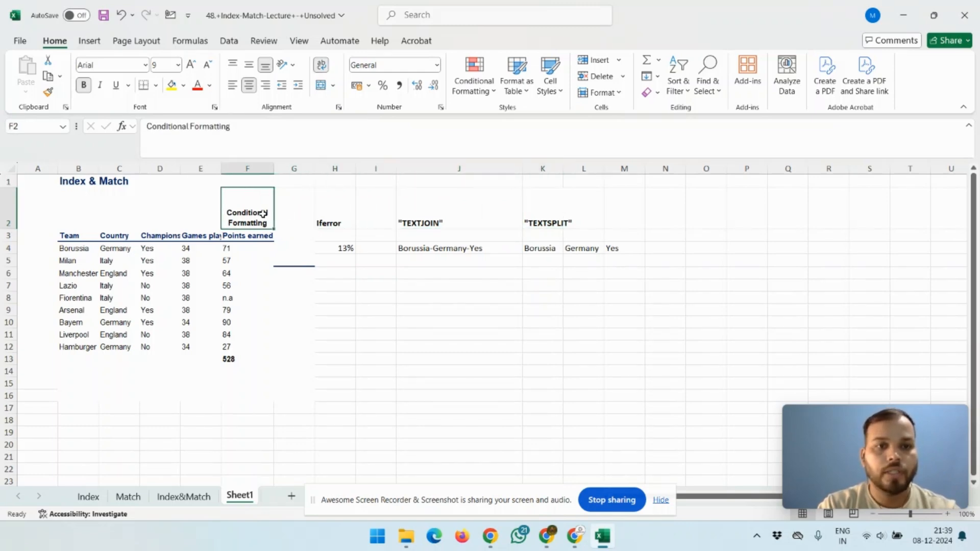
pyautogui.press('Down')
pyautogui.press('Up')
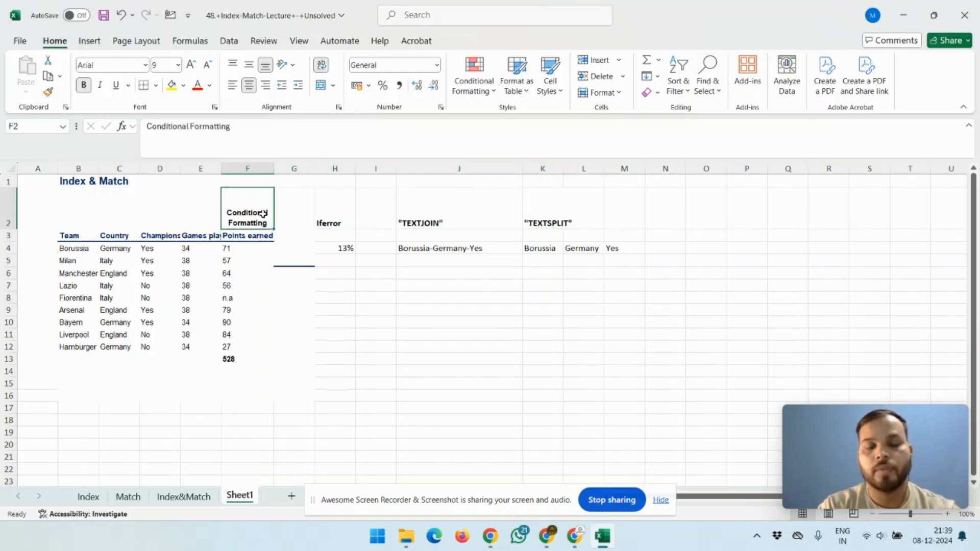
pyautogui.press('Down')
pyautogui.press('Down')
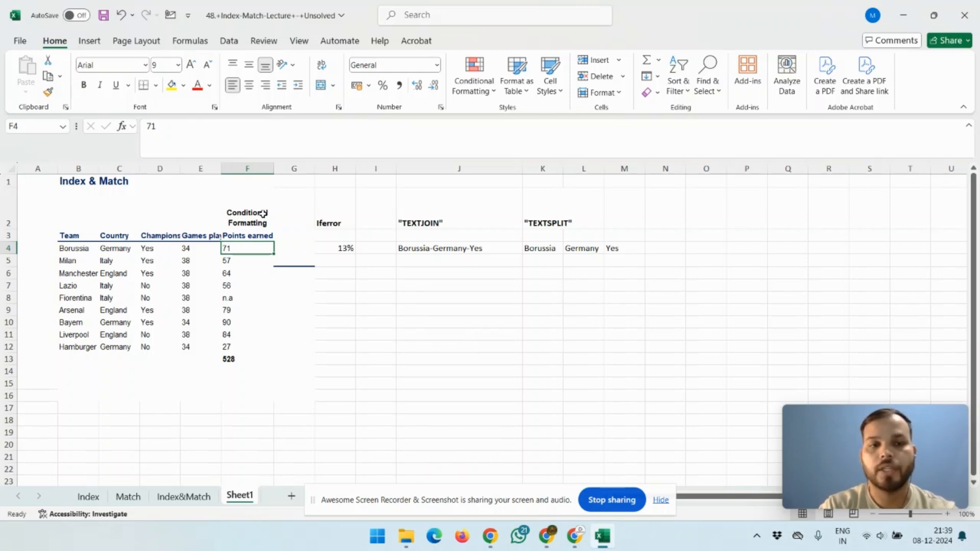
pyautogui.press('Left')
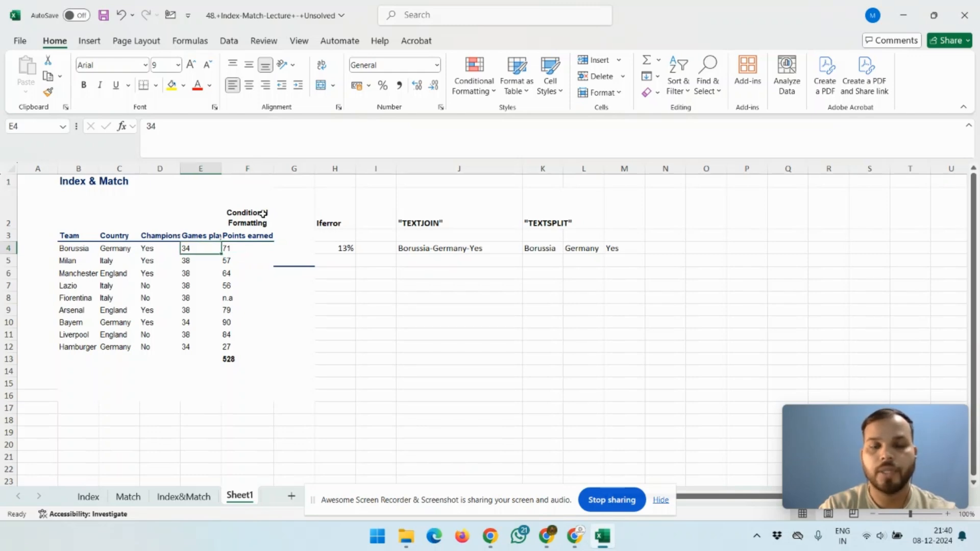
pyautogui.hotkey('shift', 'Down')
pyautogui.hotkey('shift', 'Down')
pyautogui.hotkey('shift', 'Down')
pyautogui.hotkey('shift', 'Down')
pyautogui.hotkey('shift', 'Down')
pyautogui.hotkey('shift', 'Down')
pyautogui.hotkey('shift', 'Down')
pyautogui.hotkey('shift', 'Down')
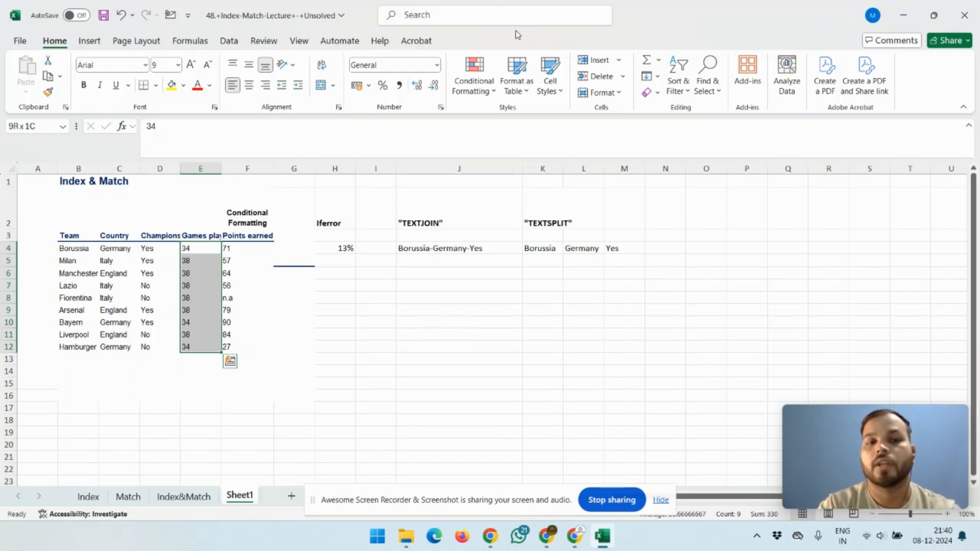
pyautogui.click(484, 88)
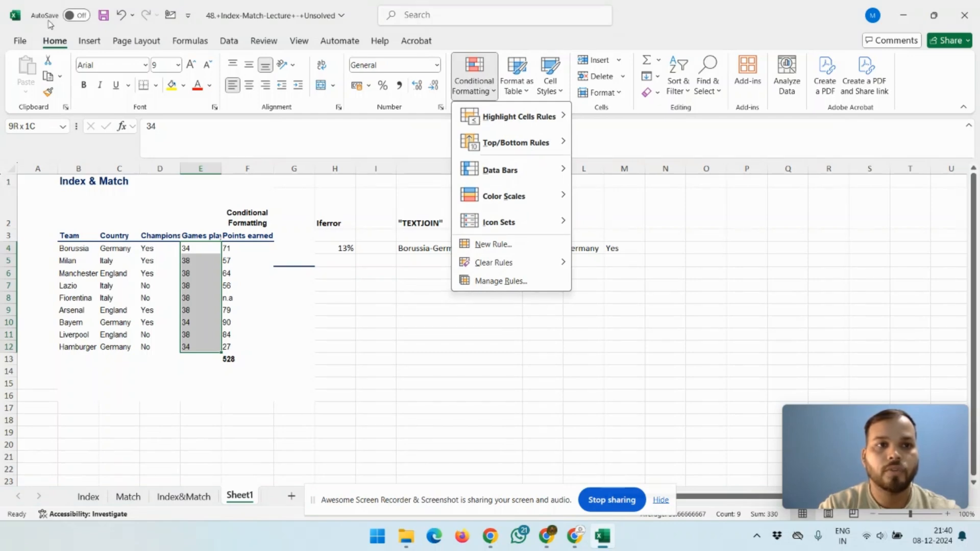
pyautogui.moveTo(467, 125)
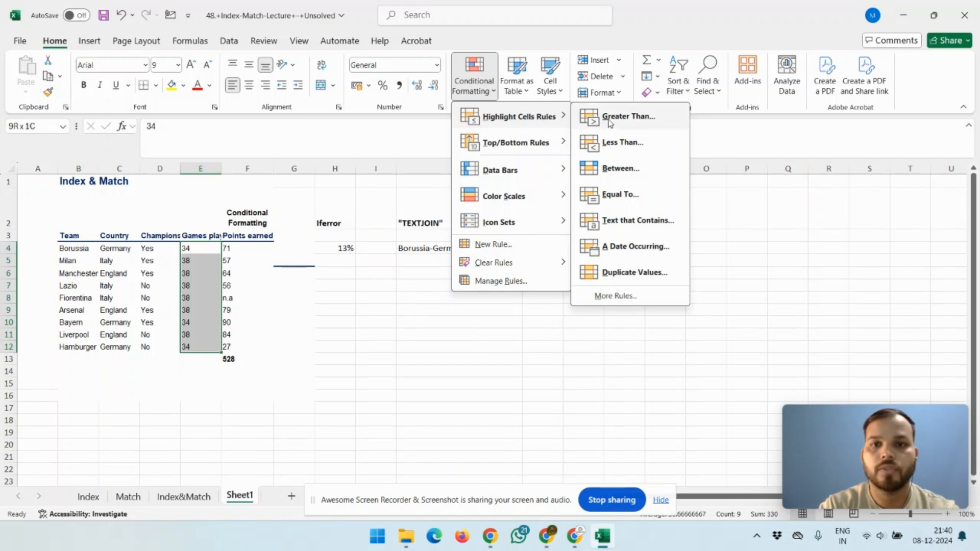
pyautogui.click(630, 271)
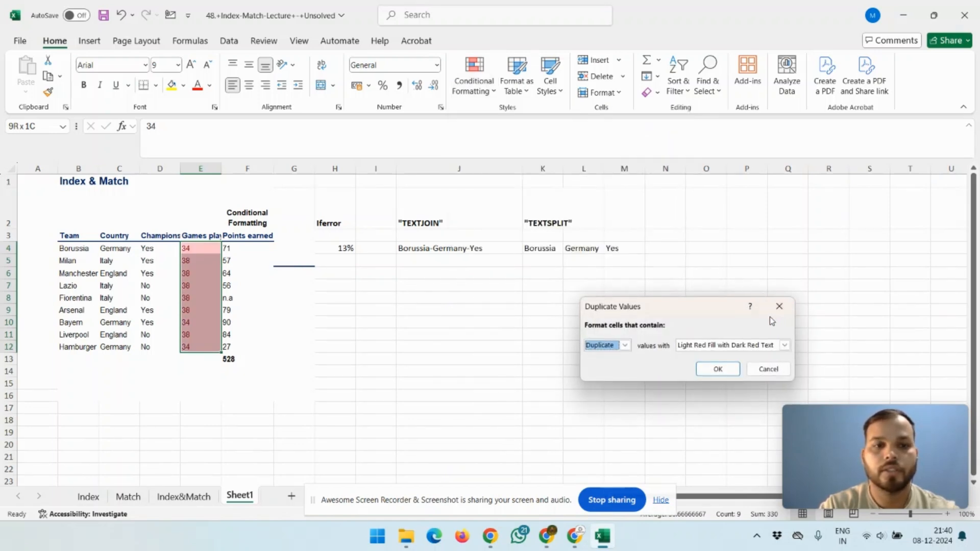
pyautogui.click(771, 368)
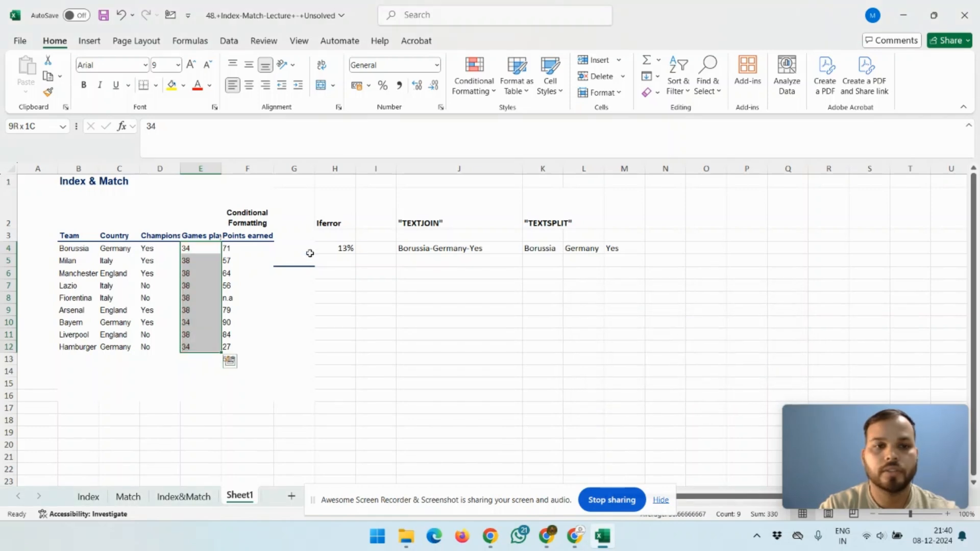
pyautogui.press('Left')
pyautogui.press('Left')
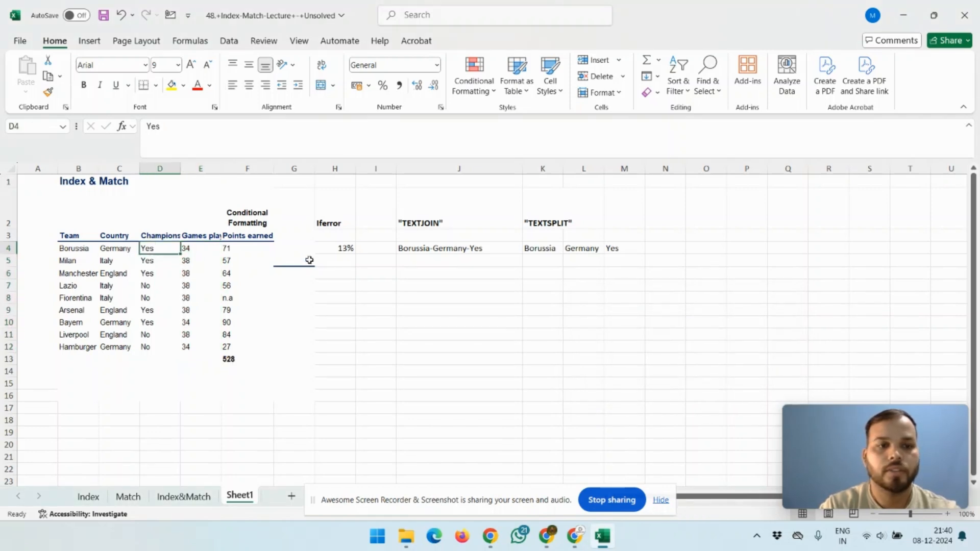
pyautogui.hotkey('ctrl', 'shift', 'Down')
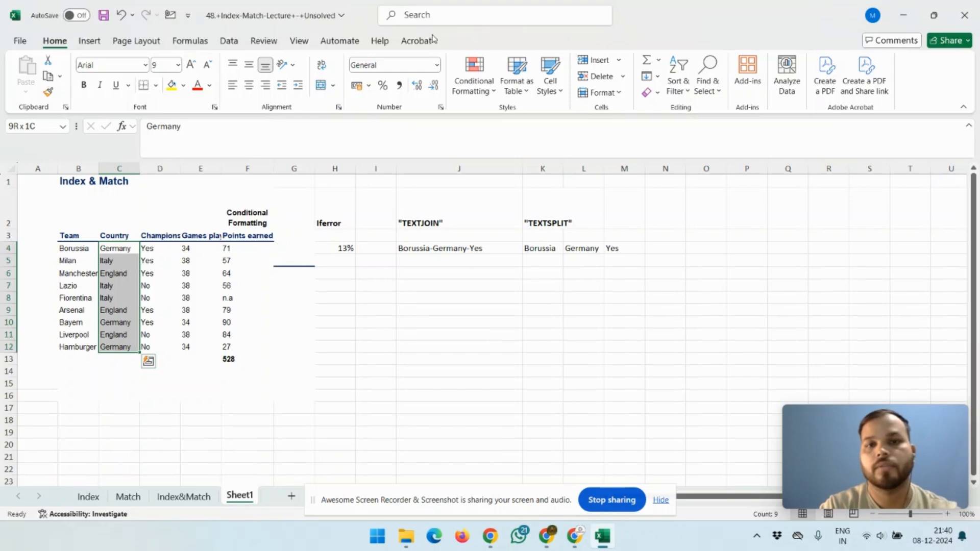
pyautogui.click(490, 92)
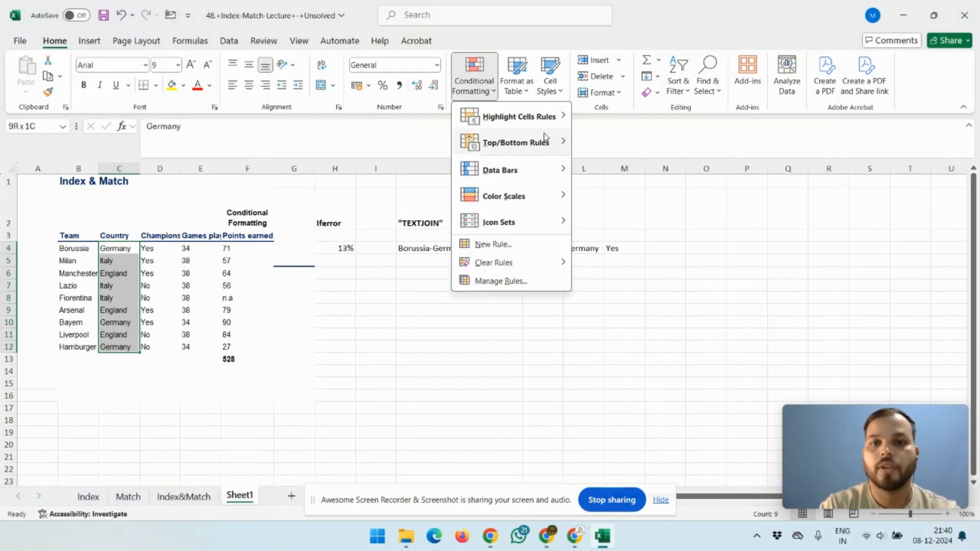
pyautogui.moveTo(556, 126)
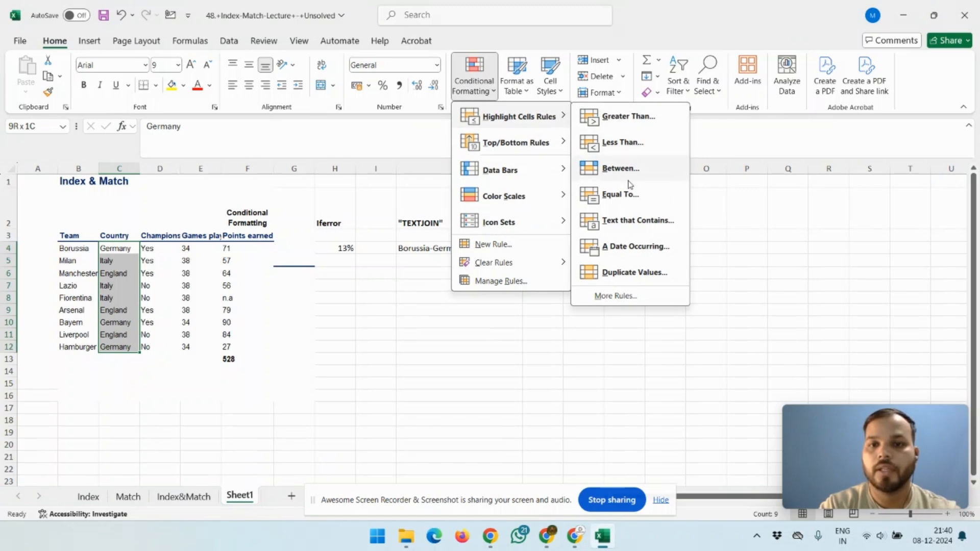
pyautogui.click(633, 272)
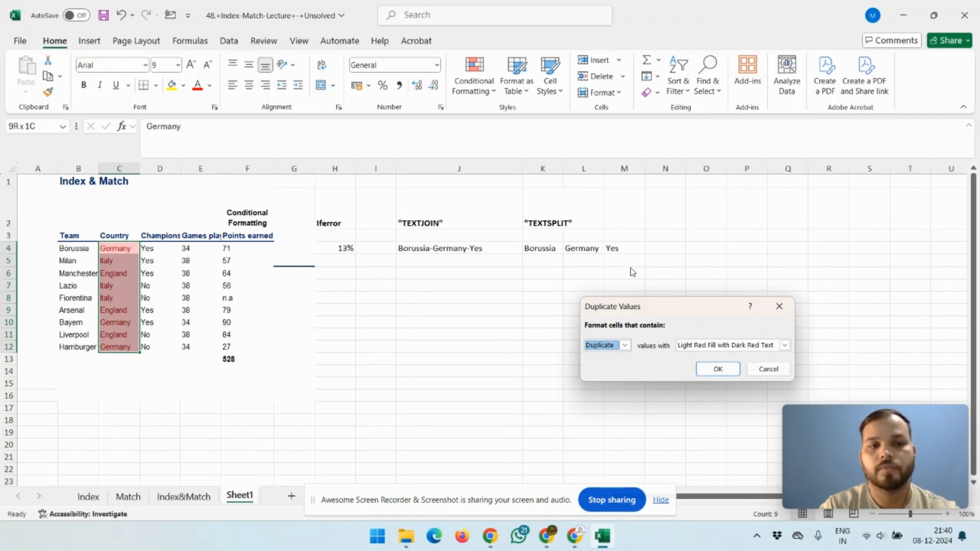
pyautogui.press('Escape')
# - Copy the team name Arsenal from B9 into B11, replacing Liverpool
pyautogui.press('Left')
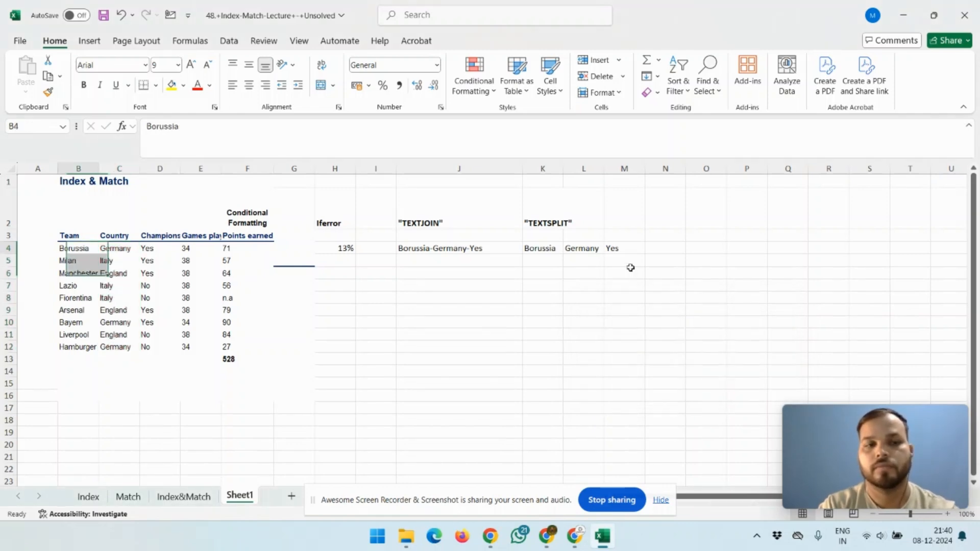
pyautogui.press('Down')
pyautogui.press('Down')
pyautogui.press('Down')
pyautogui.press('Down')
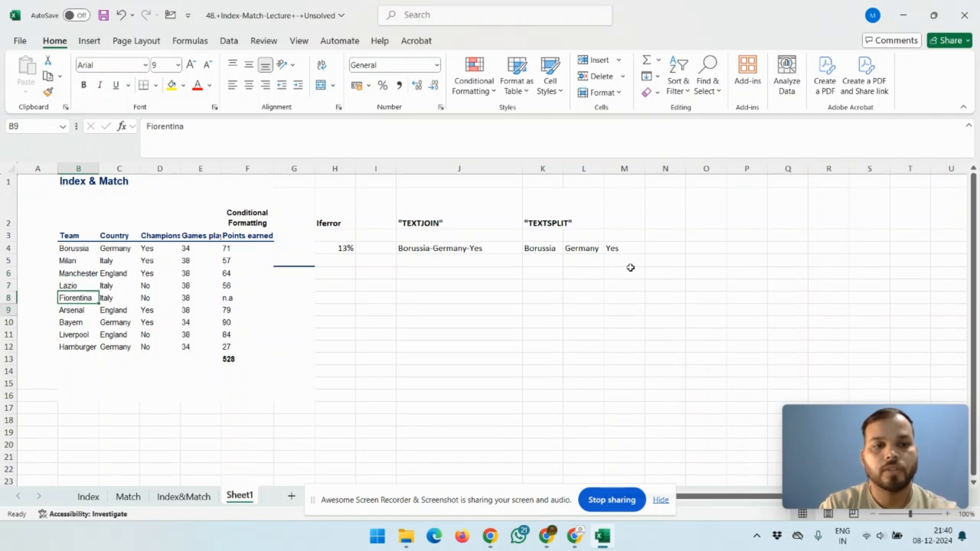
pyautogui.press('Down')
pyautogui.hotkey('ctrl', 'c')
pyautogui.press('Down')
pyautogui.press('Down')
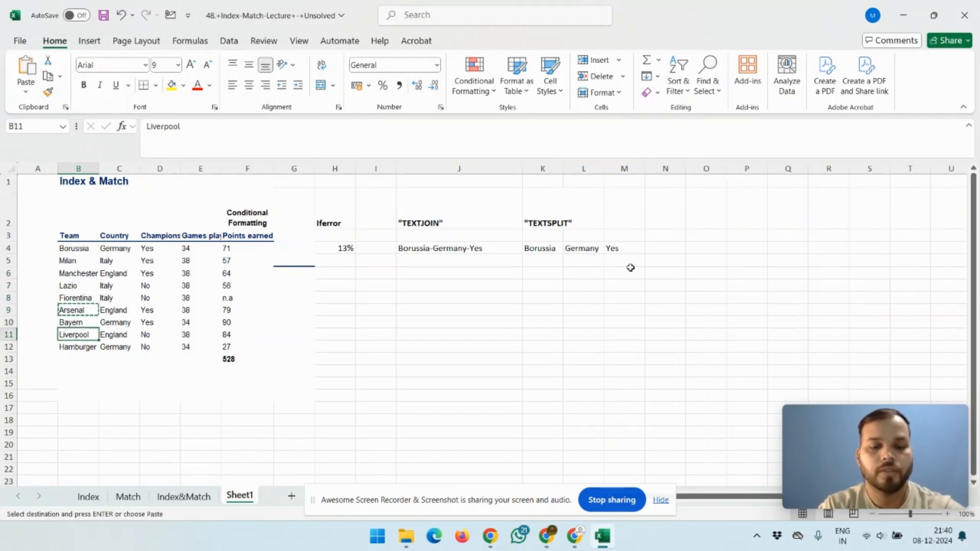
pyautogui.hotkey('ctrl', 'v')
pyautogui.press('Escape')
# - Highlight duplicate values in the Team column, B4:B12, with Light Red Fill with Dark Red Text
pyautogui.press('Up')
pyautogui.press('Up')
pyautogui.press('Up')
pyautogui.press('Up')
pyautogui.press('Up')
pyautogui.press('Up')
pyautogui.press('Up')
pyautogui.press('Up')
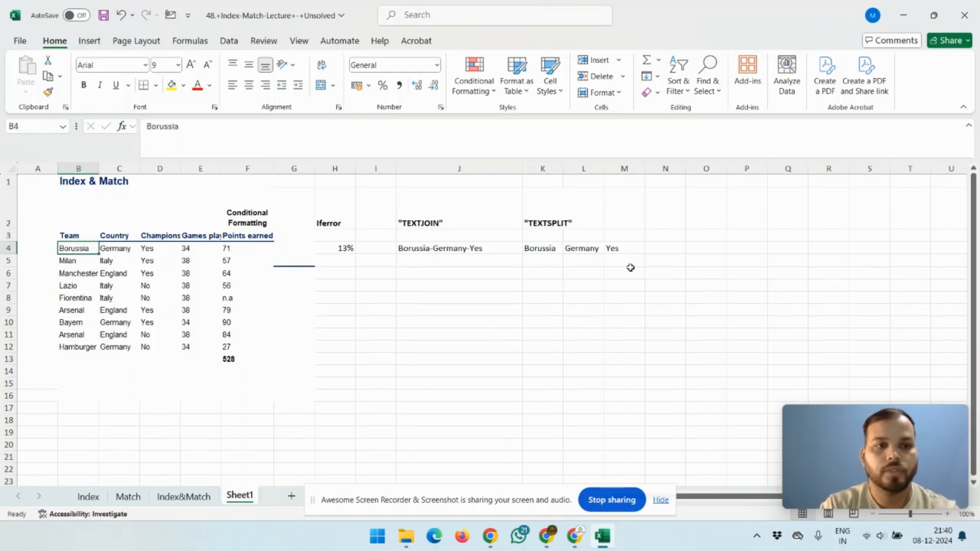
pyautogui.press('Down')
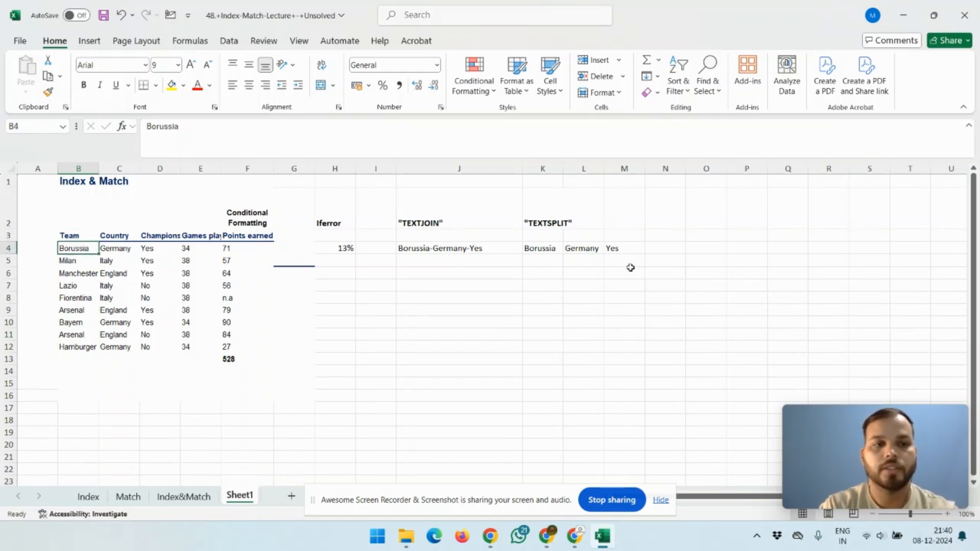
pyautogui.hotkey('ctrl', 'shift', 'Down')
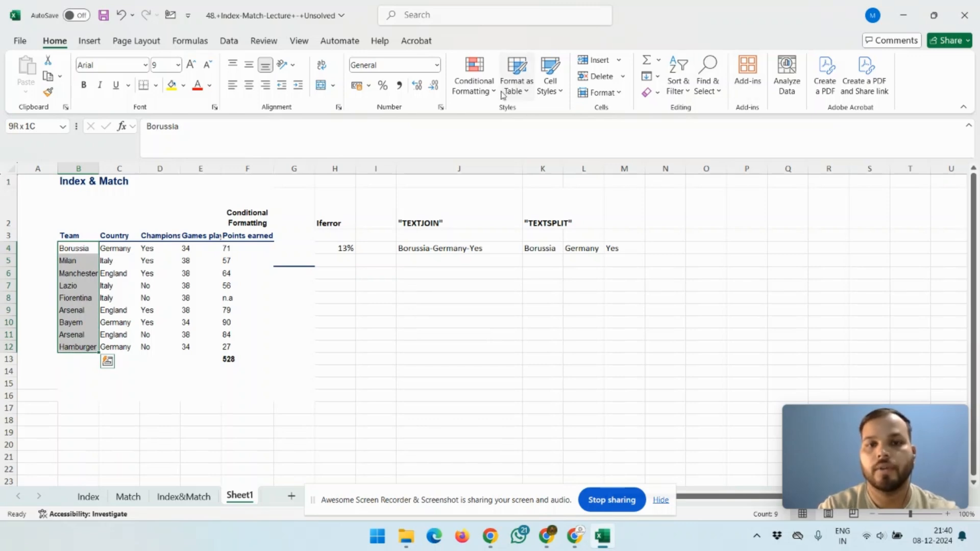
pyautogui.click(492, 96)
pyautogui.moveTo(557, 117)
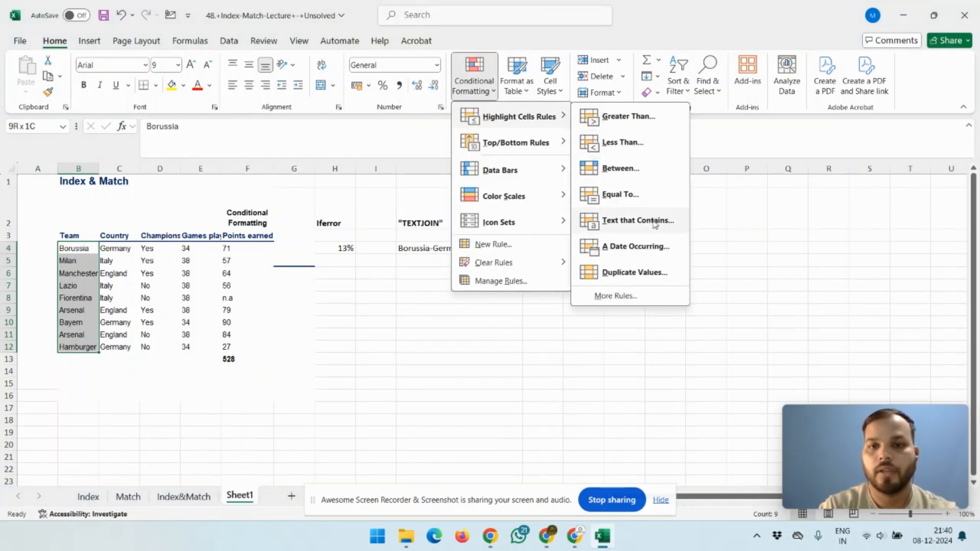
pyautogui.click(642, 273)
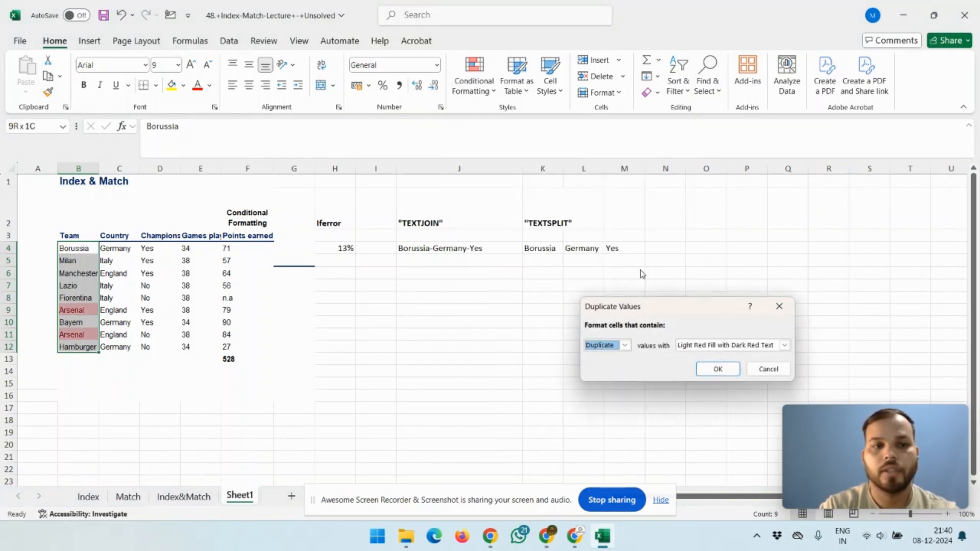
pyautogui.click(712, 368)
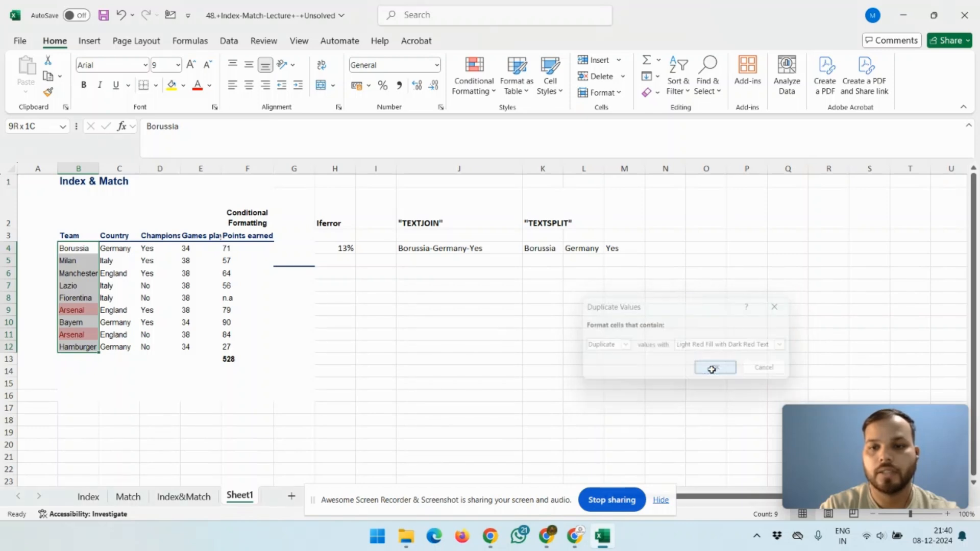
# - Examine the Team column entries in B4:B12 to see which teams are highlighted as duplicates
pyautogui.click(88, 313)
pyautogui.press('Down')
pyautogui.press('Down')
pyautogui.press('Up')
pyautogui.press('Up')
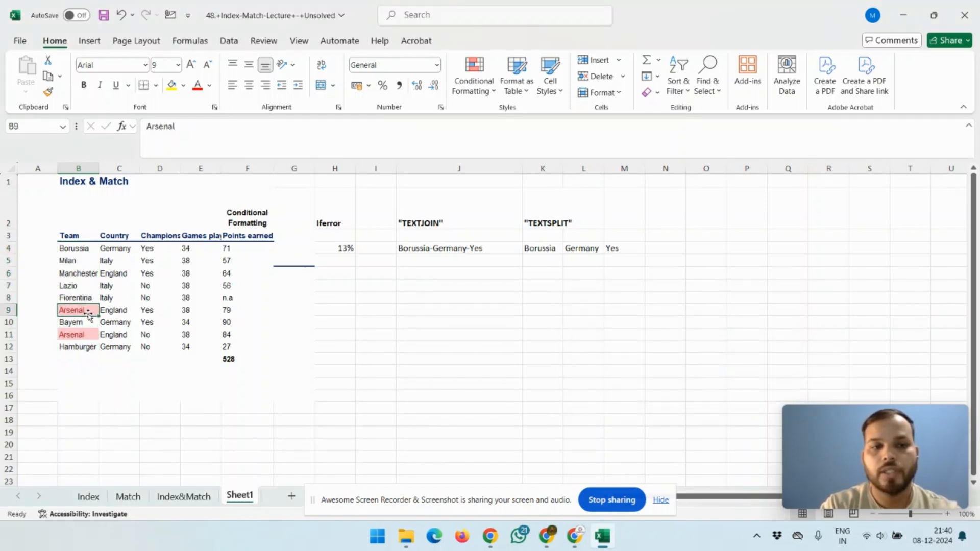
pyautogui.press('Up')
pyautogui.press('Up')
pyautogui.press('Up')
pyautogui.press('Up')
pyautogui.press('Up')
pyautogui.hotkey('shift', 'Down')
pyautogui.hotkey('shift', 'Down')
pyautogui.hotkey('shift', 'Down')
pyautogui.hotkey('shift', 'Down')
pyautogui.hotkey('shift', 'Down')
pyautogui.hotkey('shift', 'Down')
pyautogui.hotkey('shift', 'Down')
pyautogui.hotkey('shift', 'Down')
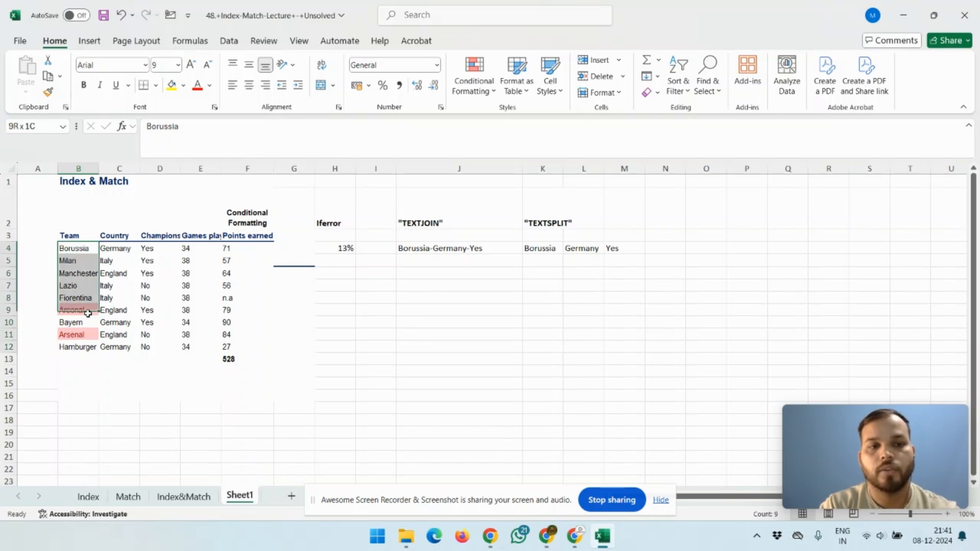
pyautogui.hotkey('shift', 'Up')
pyautogui.hotkey('shift', 'Up')
pyautogui.hotkey('shift', 'Up')
pyautogui.hotkey('shift', 'Up')
pyautogui.hotkey('shift', 'Up')
pyautogui.hotkey('shift', 'Up')
pyautogui.hotkey('shift', 'Up')
pyautogui.hotkey('shift', 'Up')
pyautogui.hotkey('ctrl', 'shift', 'Down')
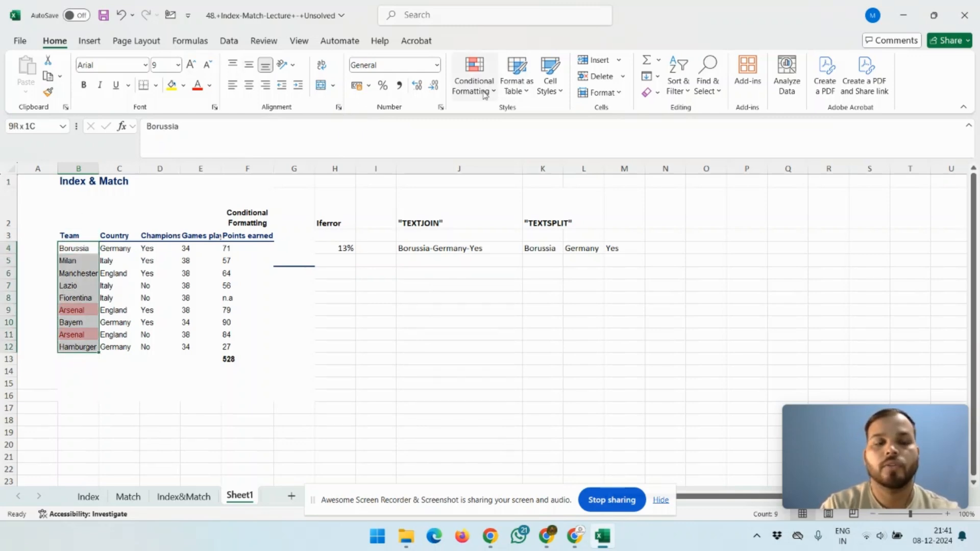
# - Select the Points earned values in F4:F12, leaving out the total in F13
pyautogui.press('Right')
pyautogui.press('Right')
pyautogui.press('Right')
pyautogui.press('Right')
pyautogui.hotkey('shift', 'Down')
pyautogui.hotkey('shift', 'Down')
pyautogui.hotkey('shift', 'Down')
pyautogui.hotkey('shift', 'Down')
pyautogui.hotkey('shift', 'Down')
pyautogui.hotkey('shift', 'Down')
pyautogui.hotkey('shift', 'Down')
pyautogui.hotkey('shift', 'Down')
pyautogui.hotkey('shift', 'Down')
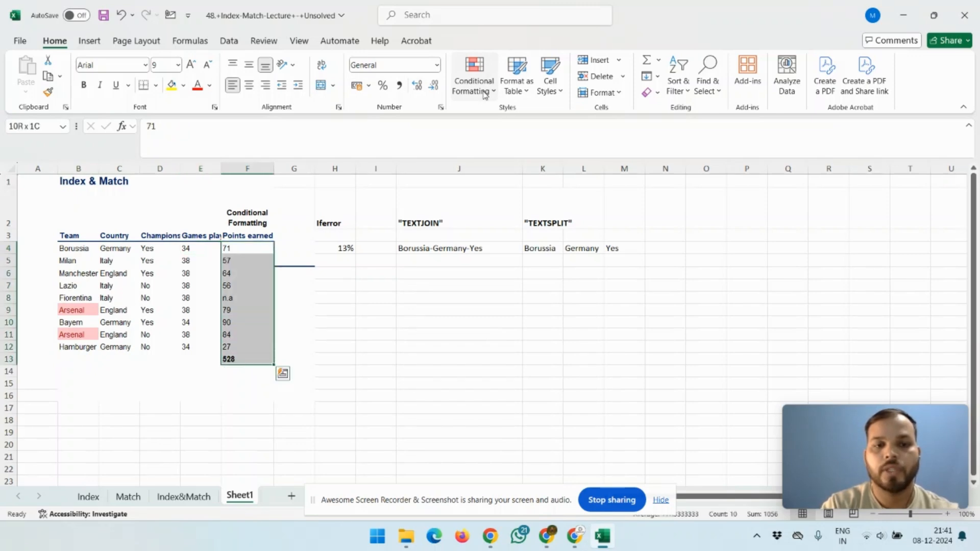
pyautogui.hotkey('shift', 'Up')
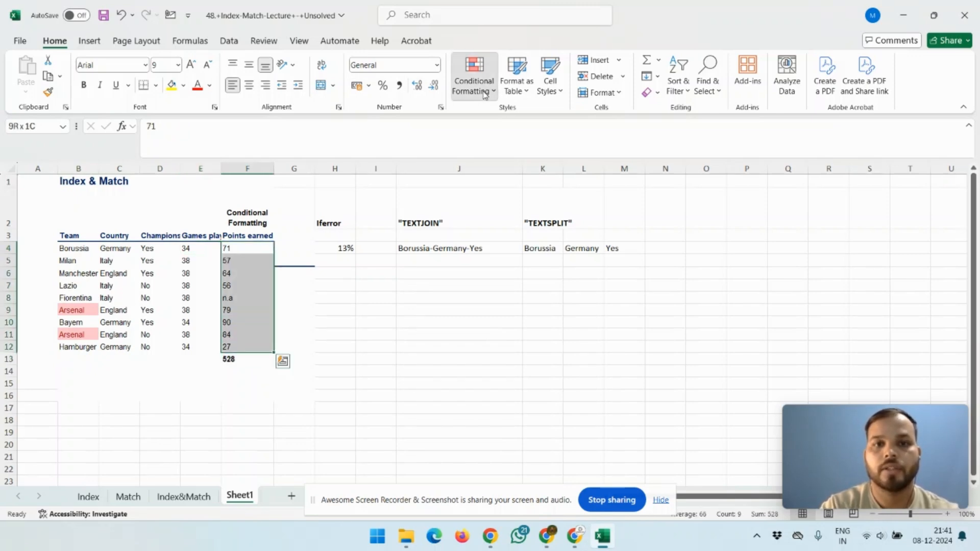
pyautogui.click(485, 95)
pyautogui.moveTo(540, 122)
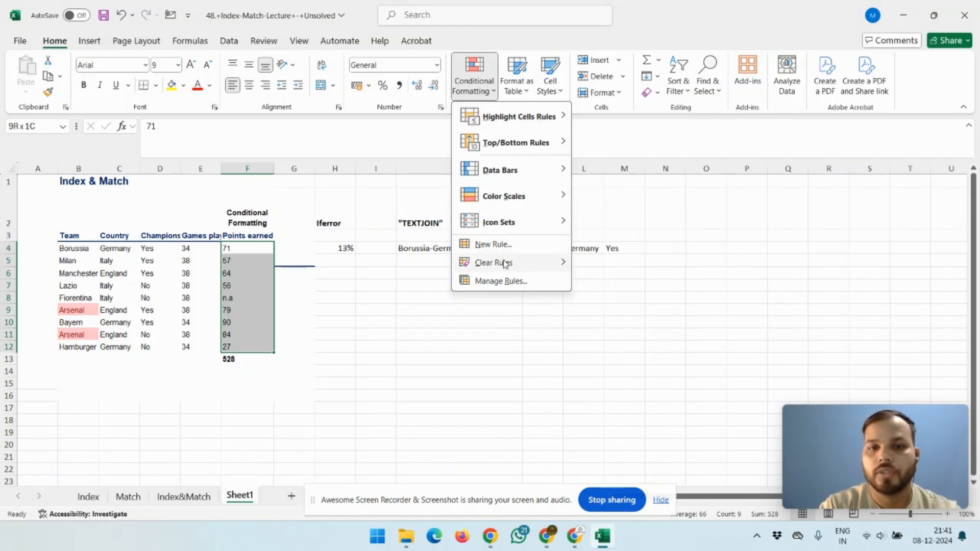
pyautogui.moveTo(518, 224)
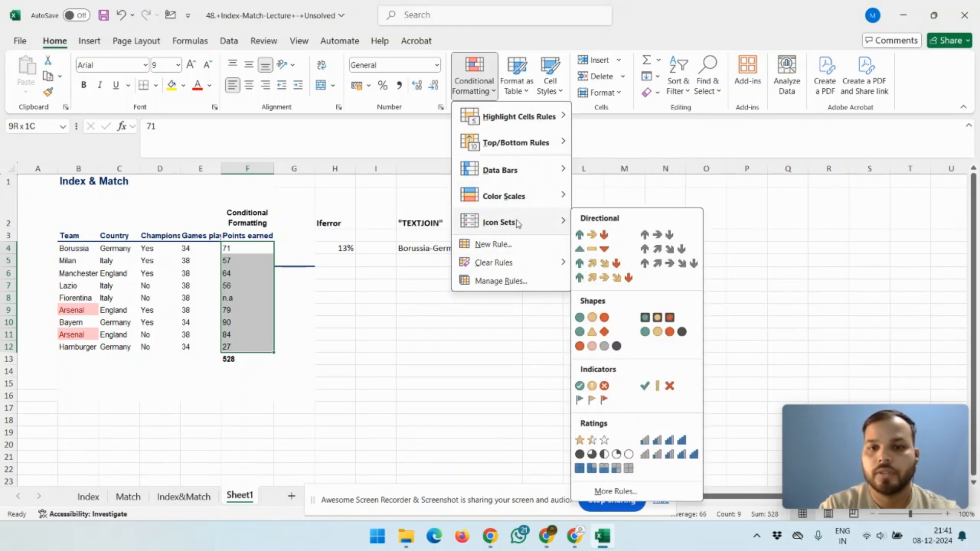
pyautogui.press('Up')
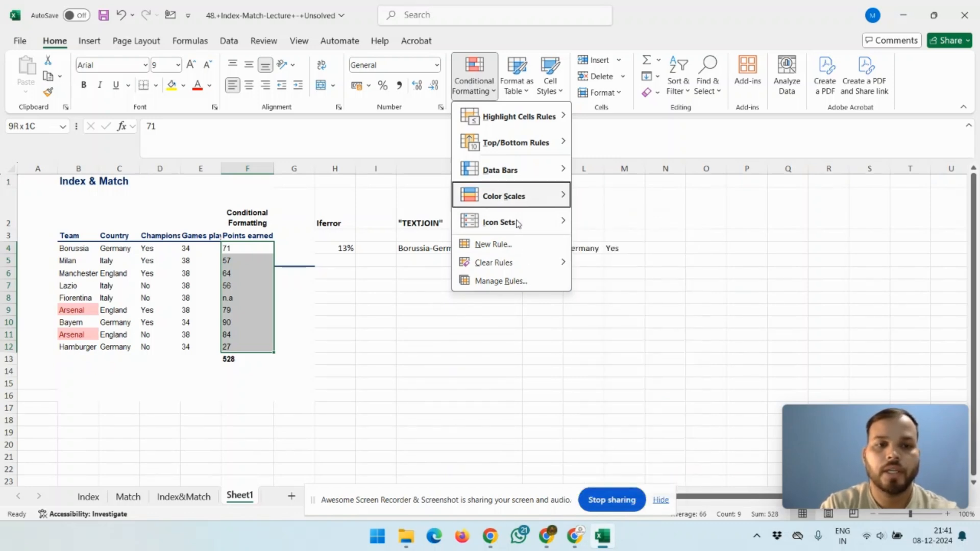
pyautogui.press('Escape')
pyautogui.press('Up')
pyautogui.press('Down')
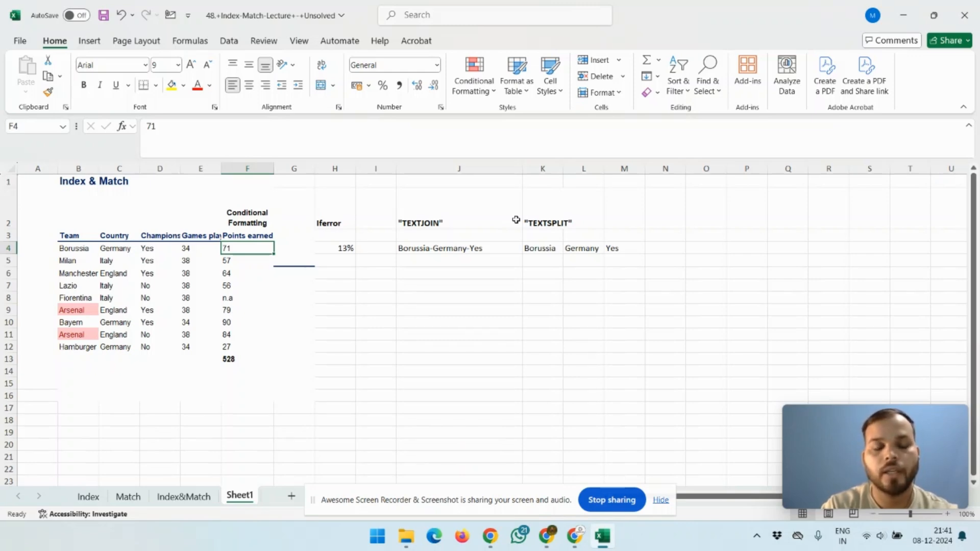
# - Apply the 3 Traffic Lights (Rimmed) icon set to the Points earned values in F4:F12
pyautogui.hotkey('ctrl', 'shift', 'Down')
pyautogui.hotkey('shift', 'Up')
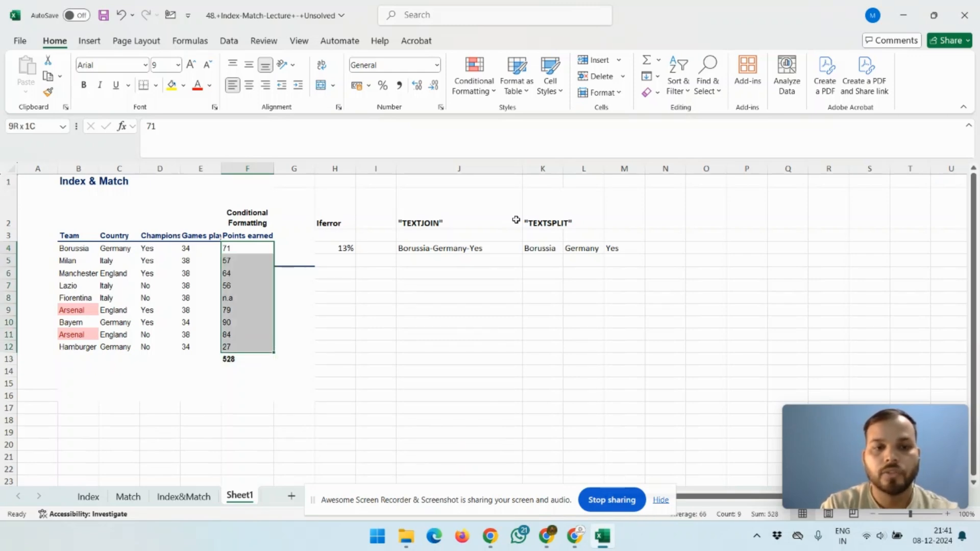
pyautogui.click(474, 77)
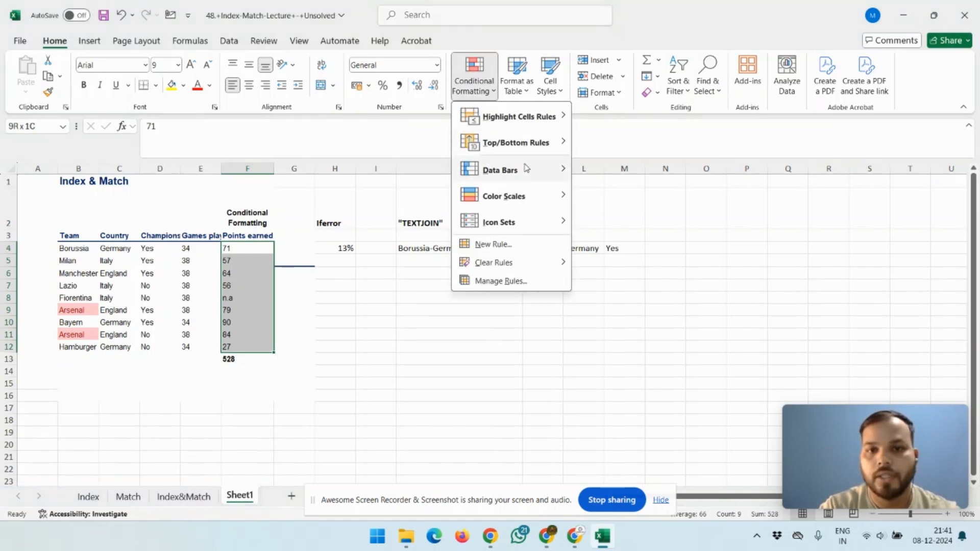
pyautogui.moveTo(524, 197)
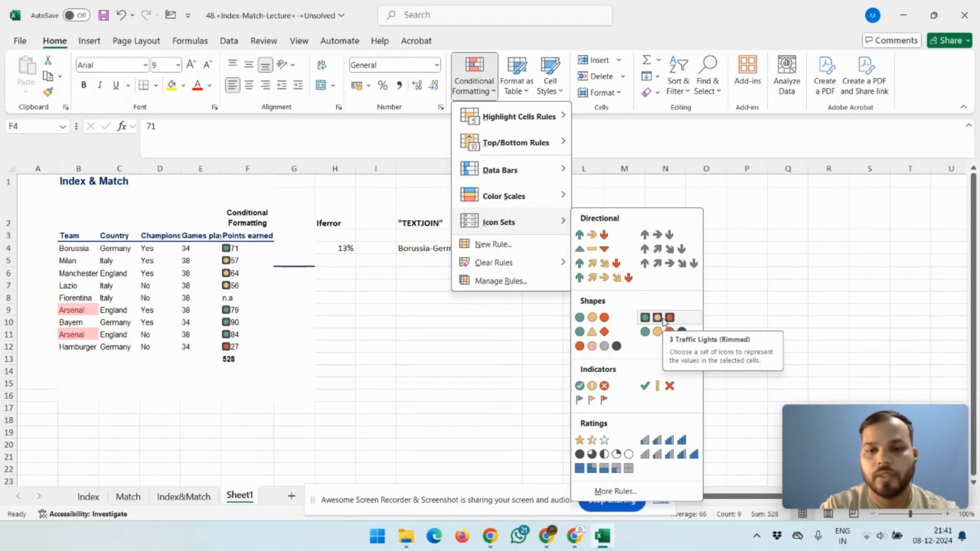
pyautogui.click(663, 318)
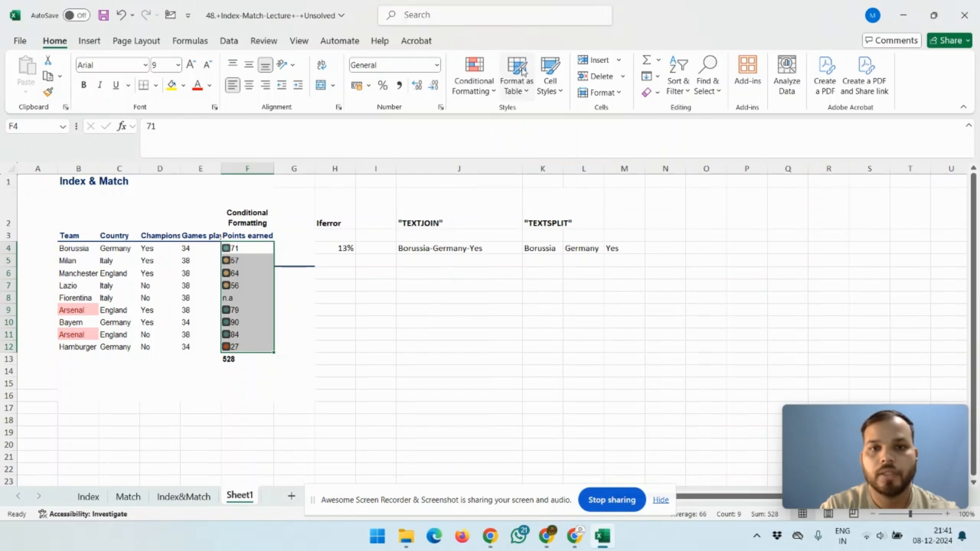
pyautogui.click(473, 81)
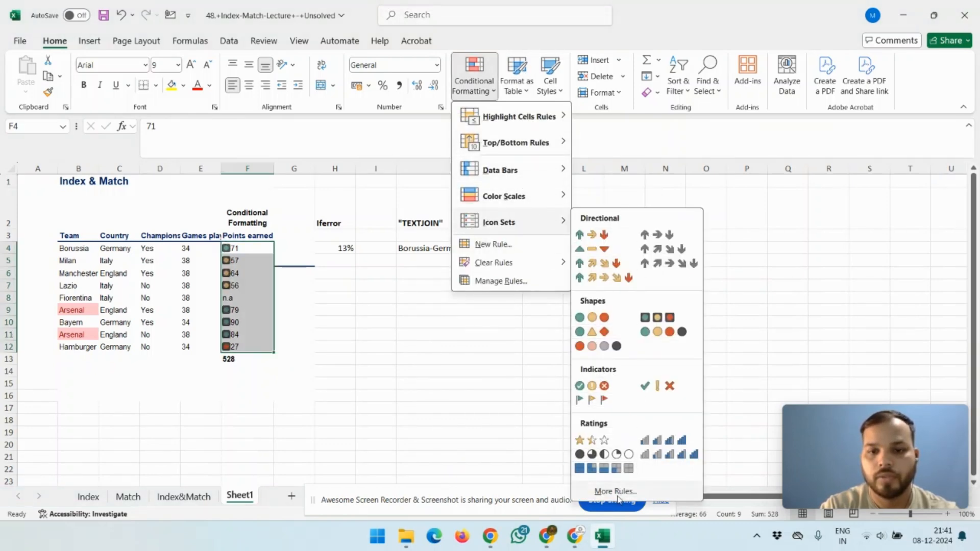
pyautogui.click(616, 491)
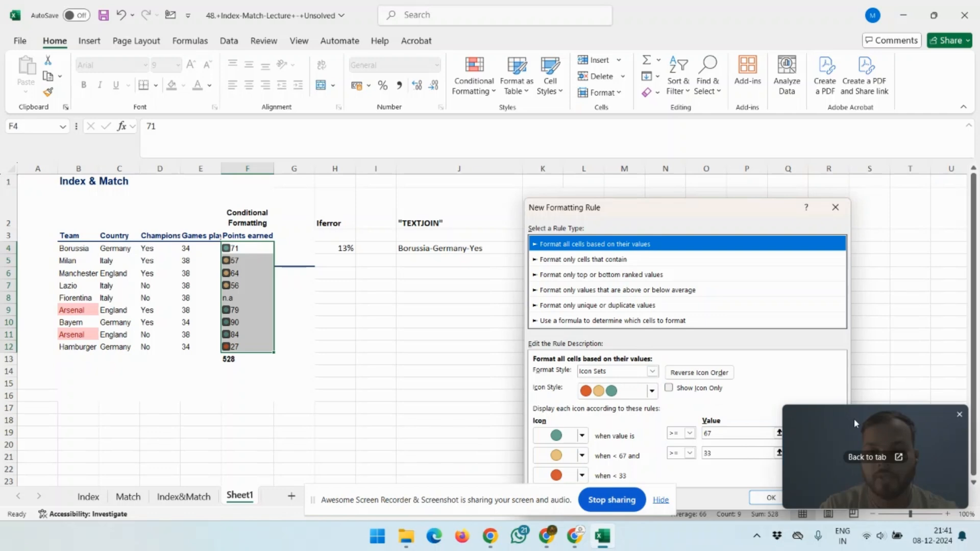
pyautogui.moveTo(853, 418); pyautogui.dragTo(853, 154)
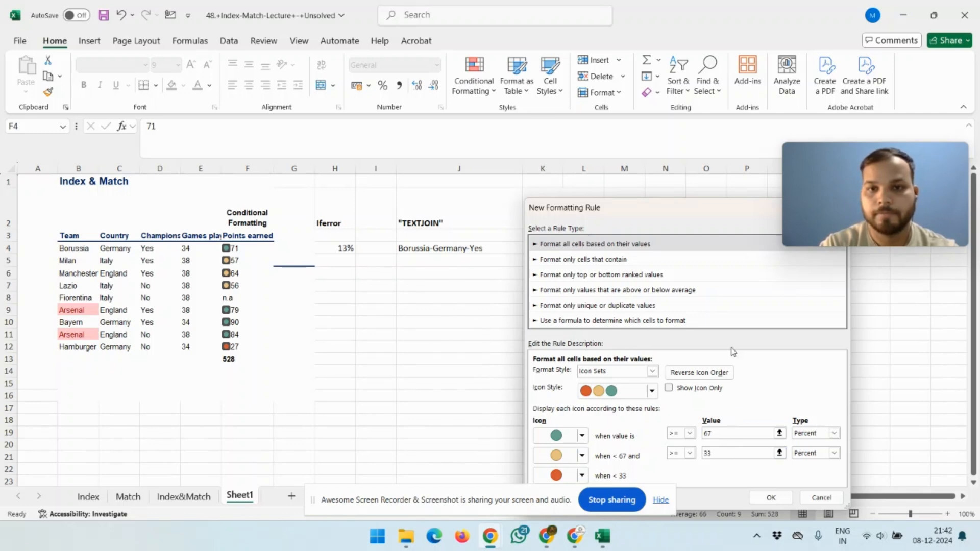
pyautogui.click(693, 209)
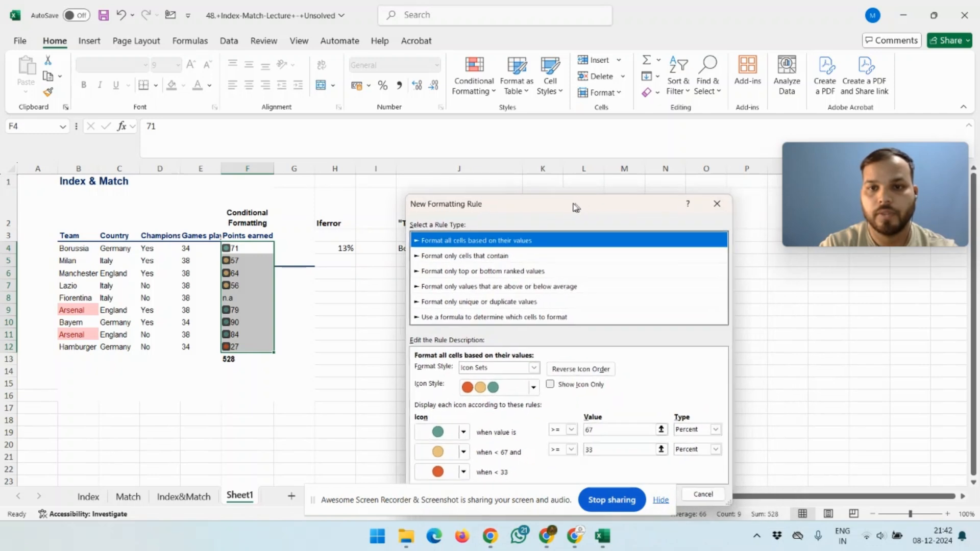
pyautogui.press('Escape')
# - Start a custom icon set rule for the Points earned values and set both threshold types to Number
pyautogui.keyDown('ctrl'); pyautogui.scroll(4, 447, 339); pyautogui.keyUp('ctrl')
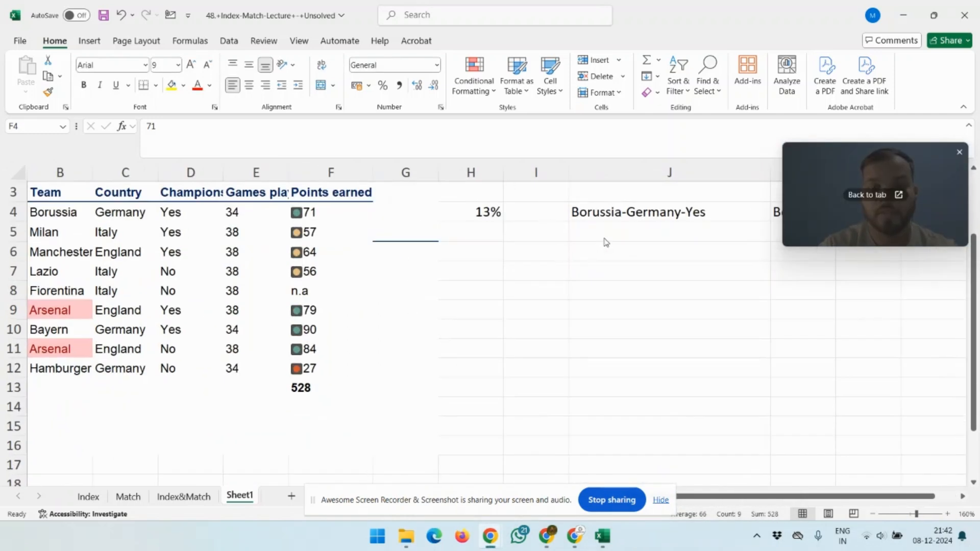
pyautogui.hscroll(-2, 540, 271)
pyautogui.hscroll(4, 540, 271)
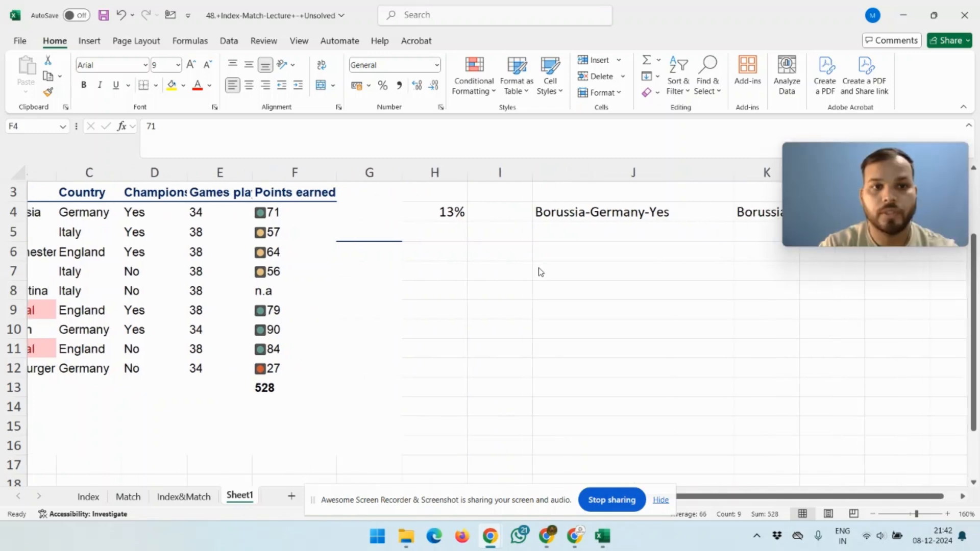
pyautogui.hscroll(-3, 540, 271)
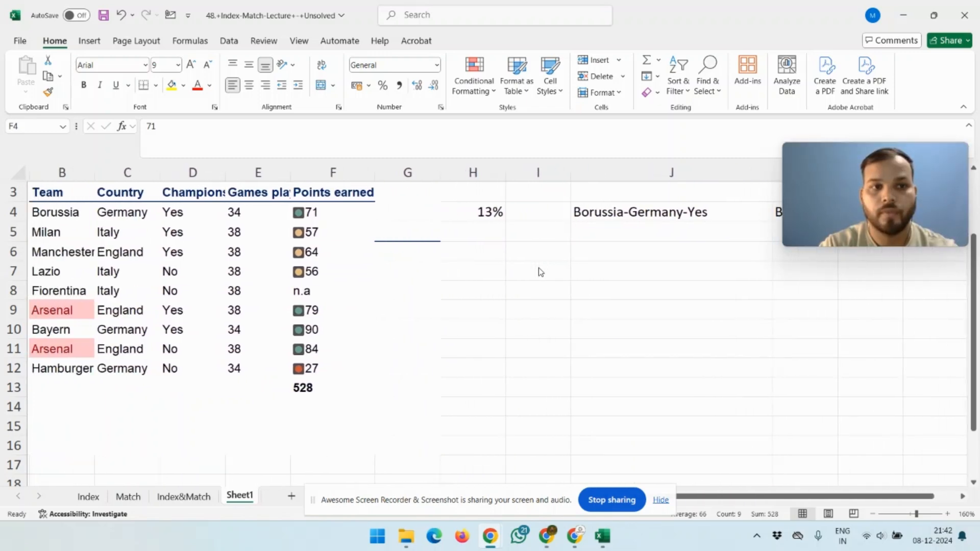
pyautogui.click(482, 88)
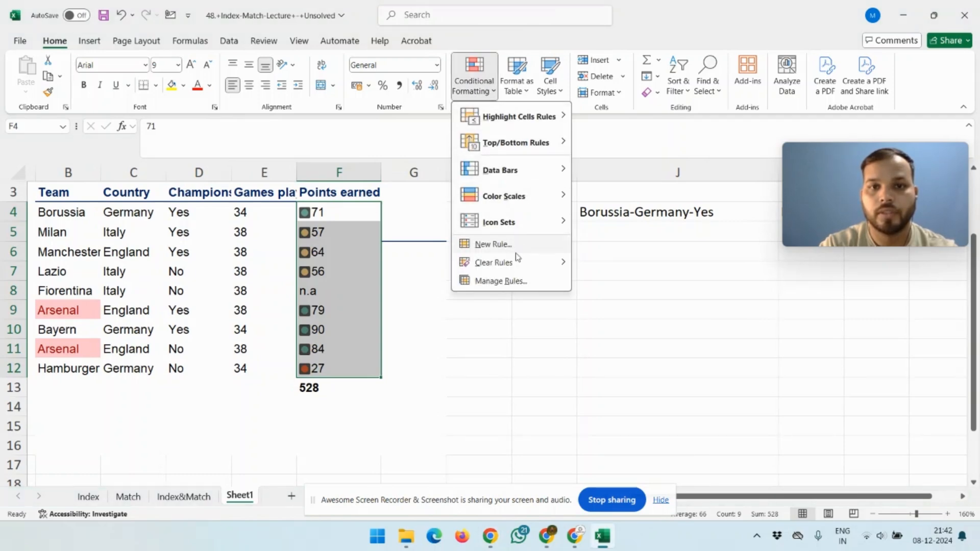
pyautogui.moveTo(515, 264)
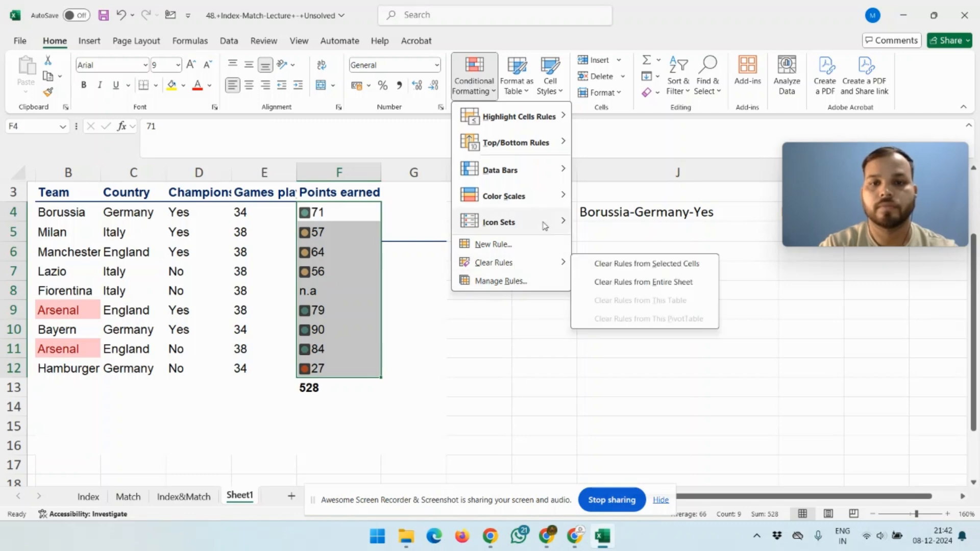
pyautogui.moveTo(545, 225)
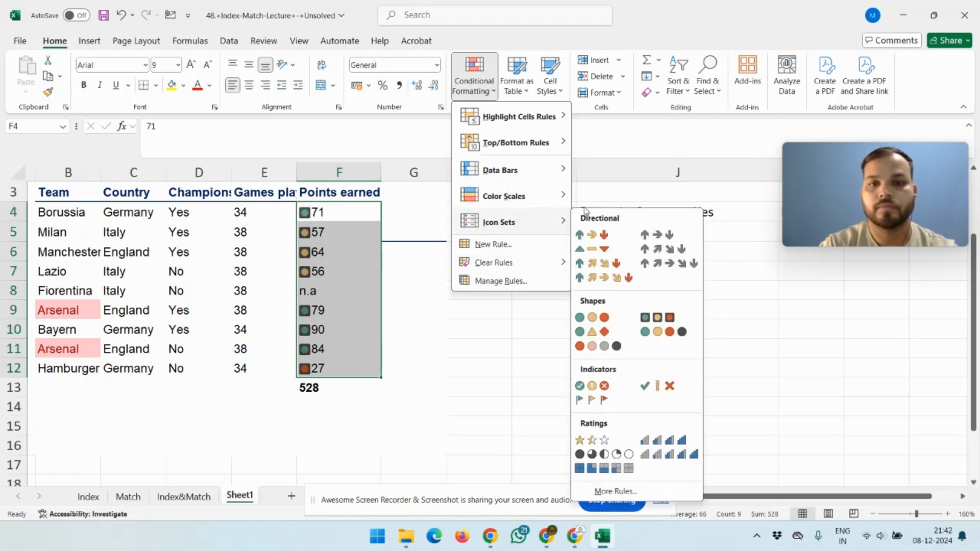
pyautogui.click(613, 491)
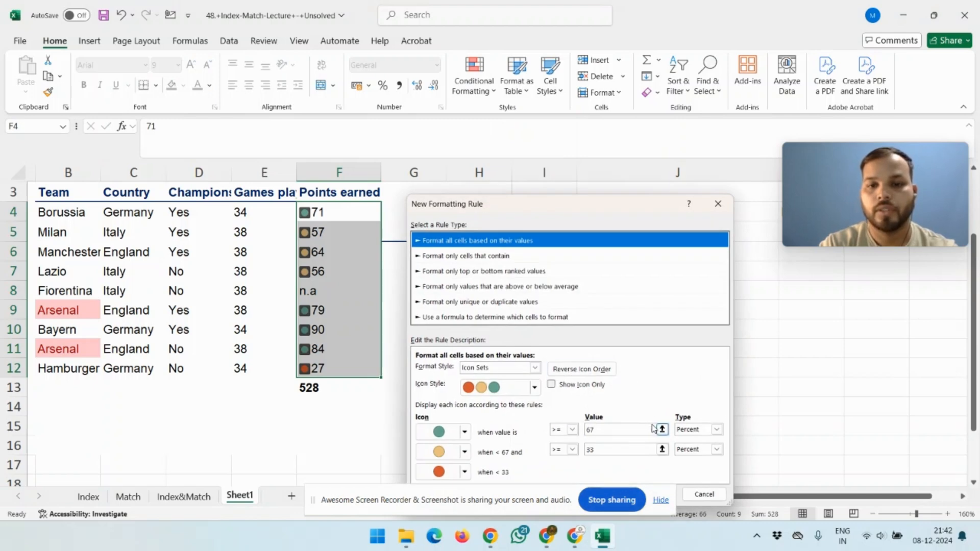
pyautogui.click(716, 429)
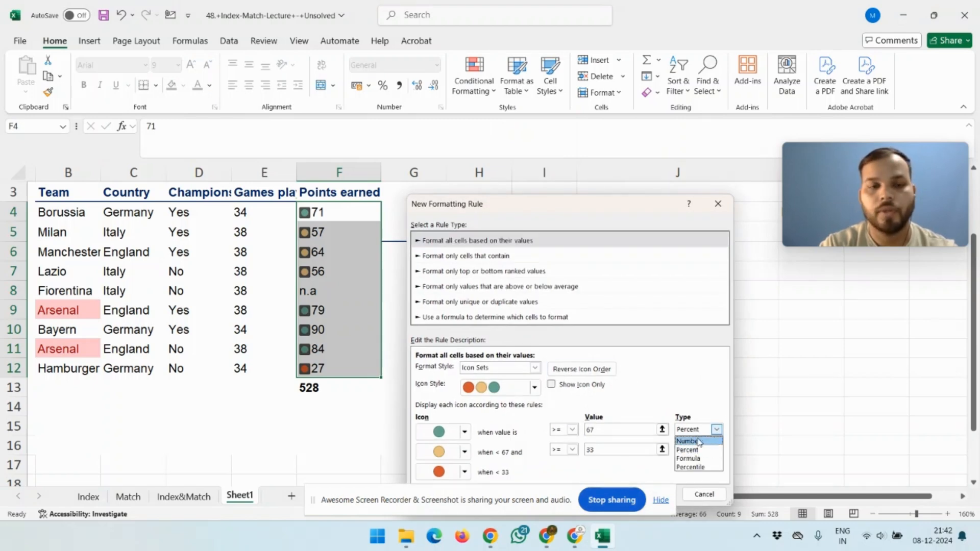
pyautogui.click(699, 441)
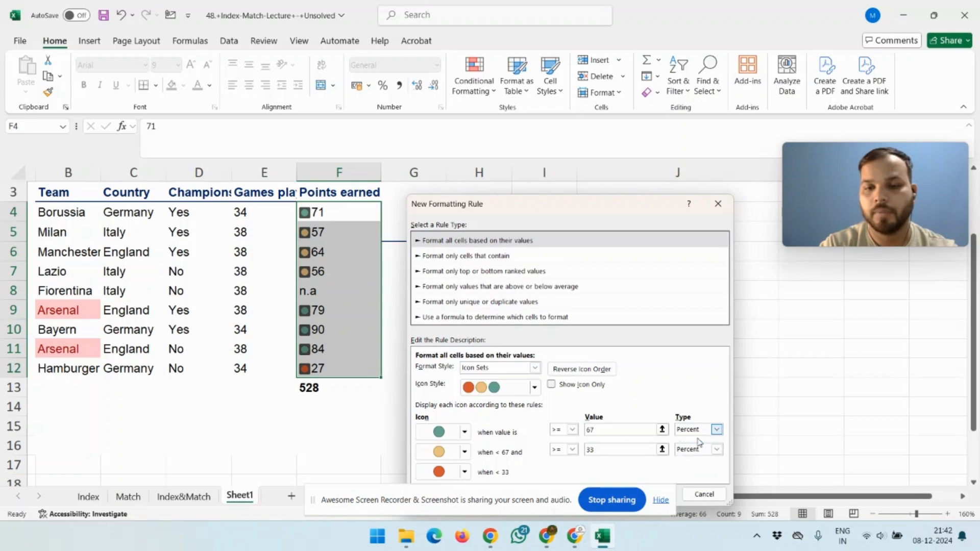
pyautogui.click(717, 450)
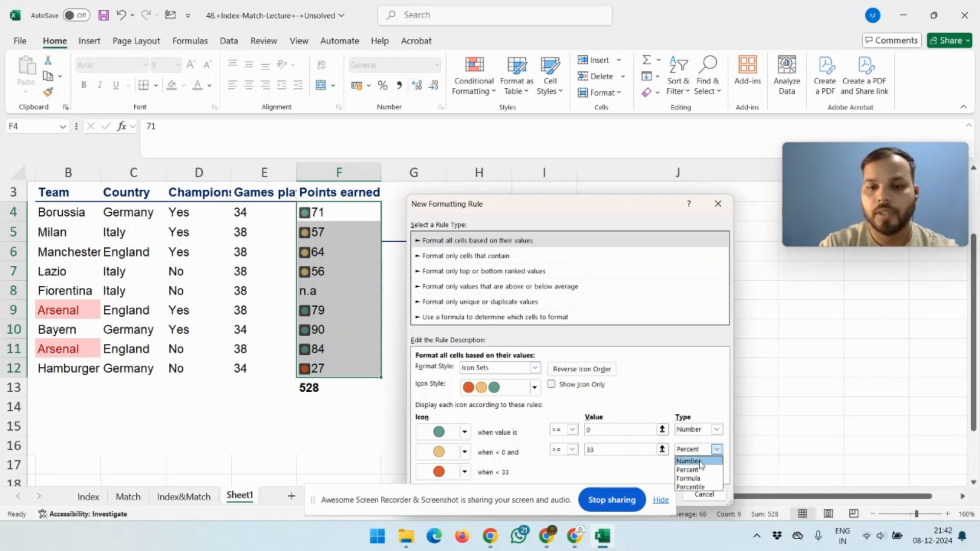
pyautogui.click(696, 461)
# - Set the green icon threshold to >= 80 and the yellow one to >= 45, and apply the rule
pyautogui.doubleClick(625, 433)
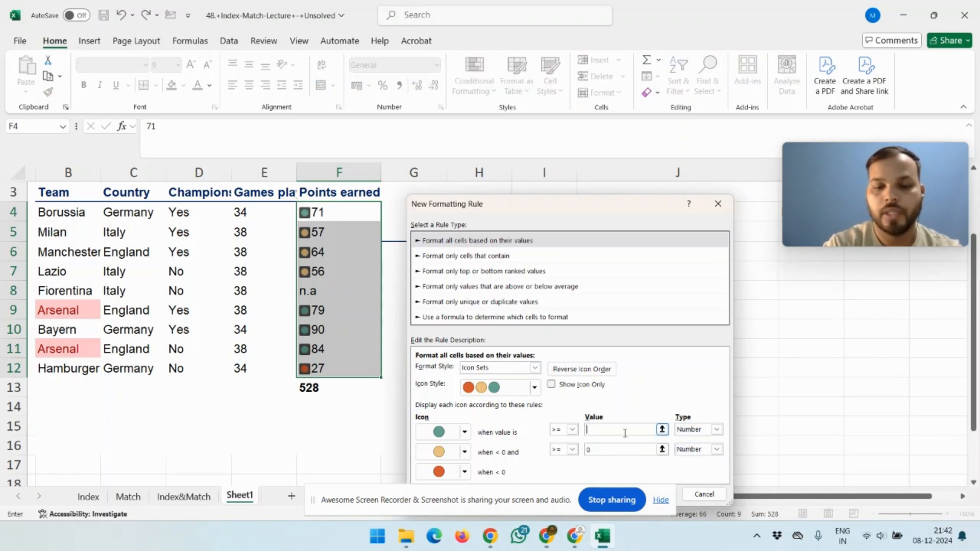
pyautogui.write('80')
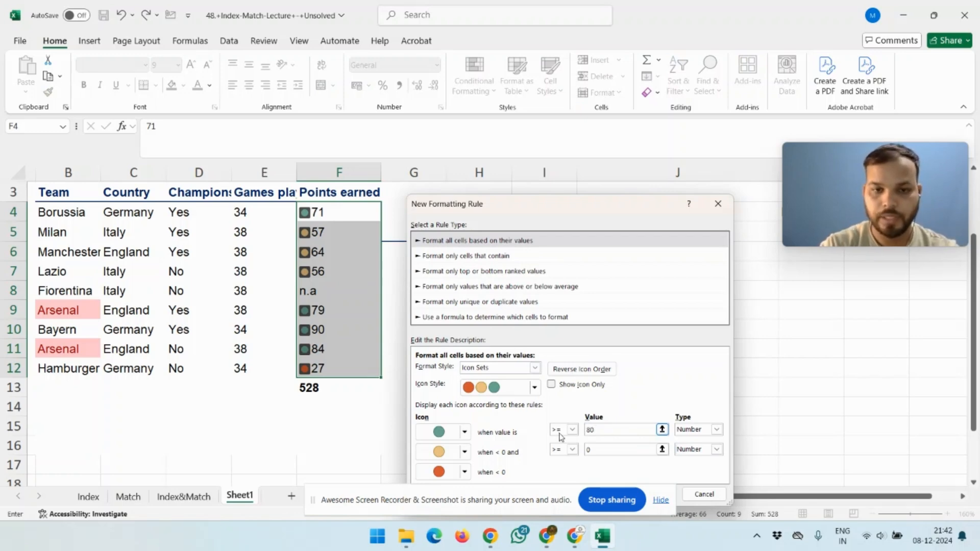
pyautogui.click(601, 450)
pyautogui.press('BackSpace')
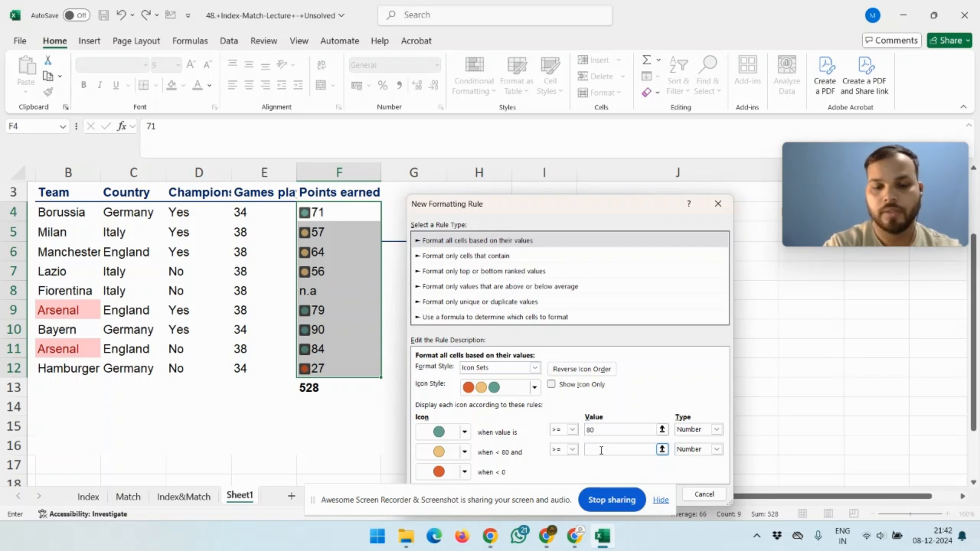
pyautogui.write('45')
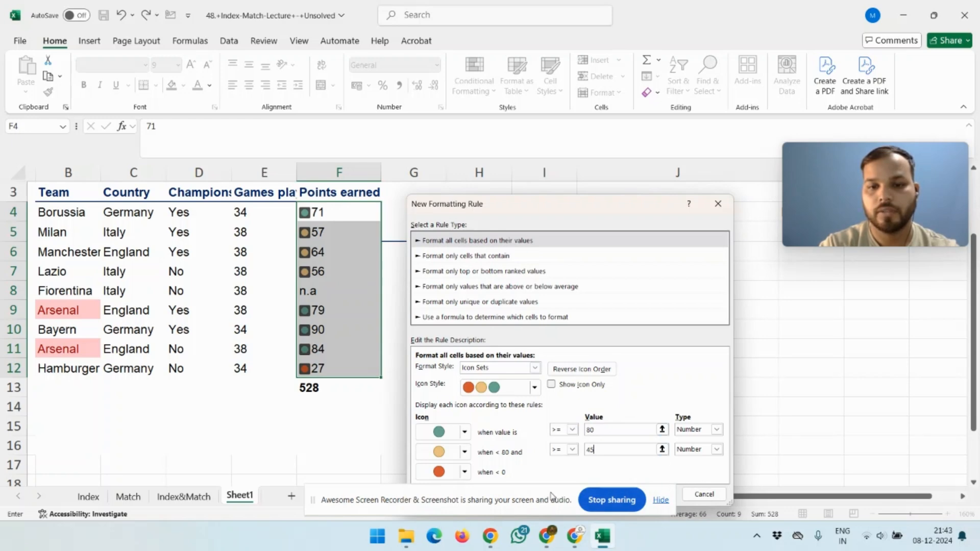
pyautogui.moveTo(551, 495); pyautogui.dragTo(446, 502)
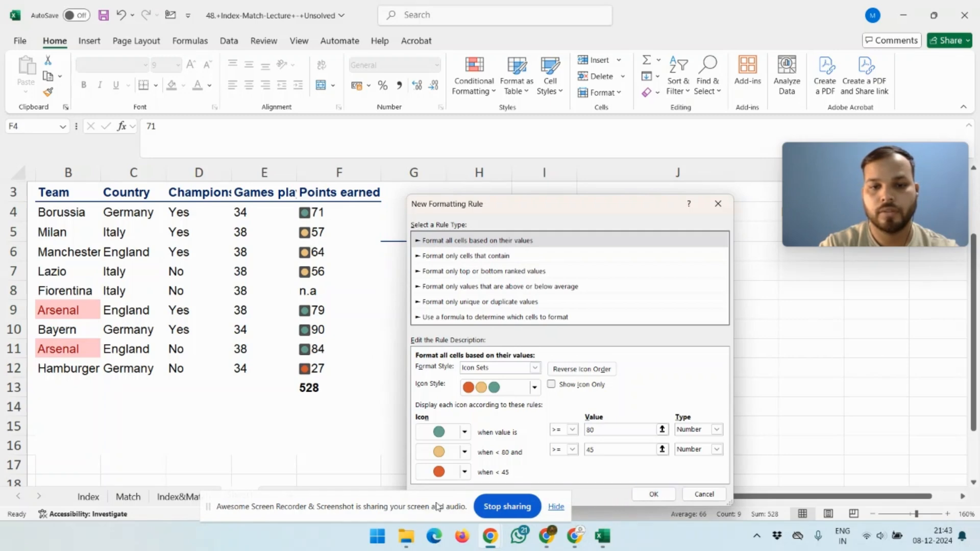
pyautogui.moveTo(438, 508); pyautogui.dragTo(450, 538)
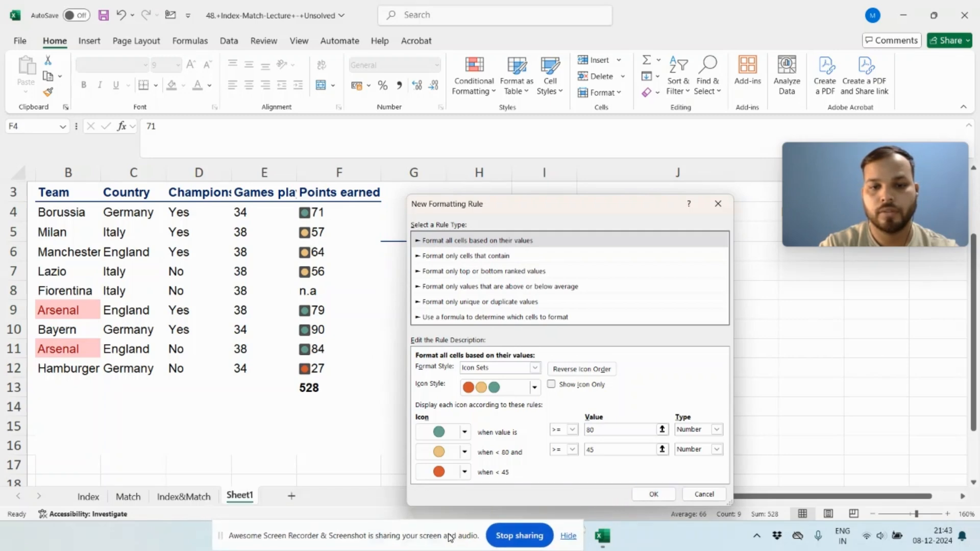
pyautogui.click(657, 494)
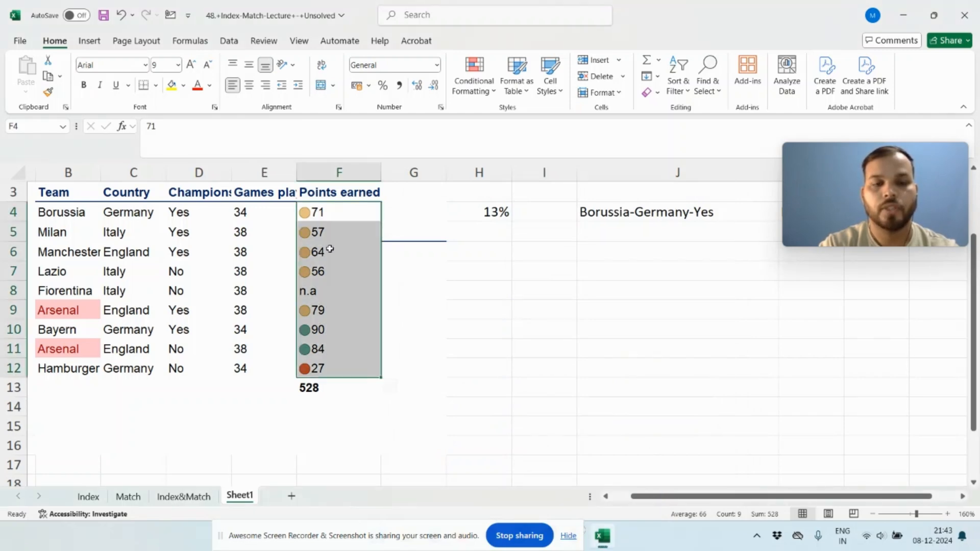
# - Examine the Points earned cells F4:F12 to compare each icon colour with the 80 and 45 thresholds
pyautogui.press('Up')
pyautogui.press('Down')
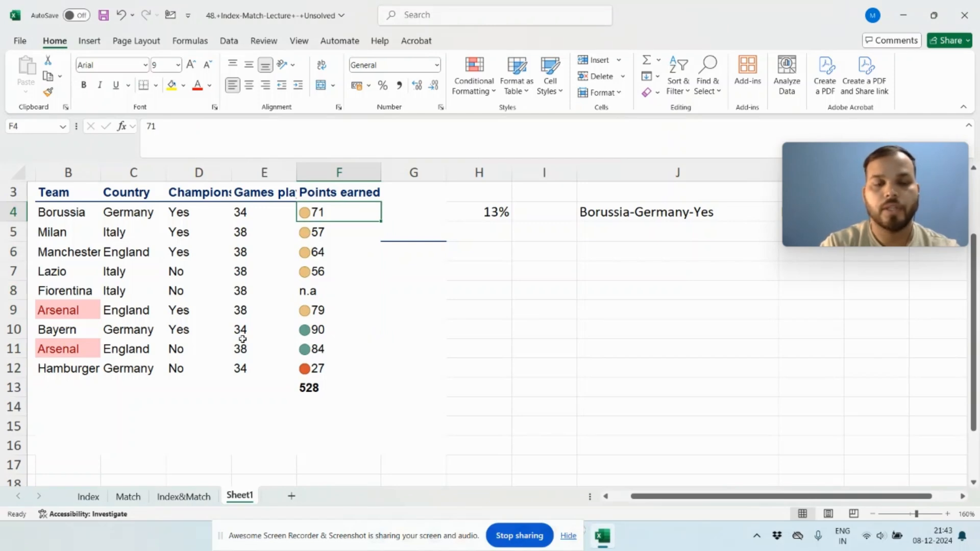
pyautogui.press('Down')
pyautogui.press('Down')
pyautogui.press('Down')
pyautogui.press('Down')
pyautogui.press('Down')
pyautogui.press('Down')
pyautogui.press('Down')
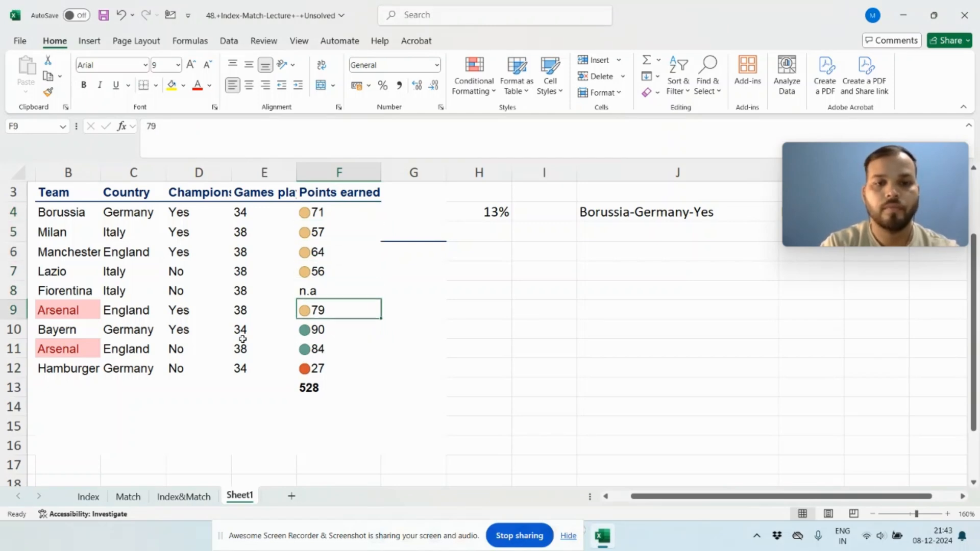
pyautogui.press('Up')
pyautogui.press('Down')
pyautogui.press('Up')
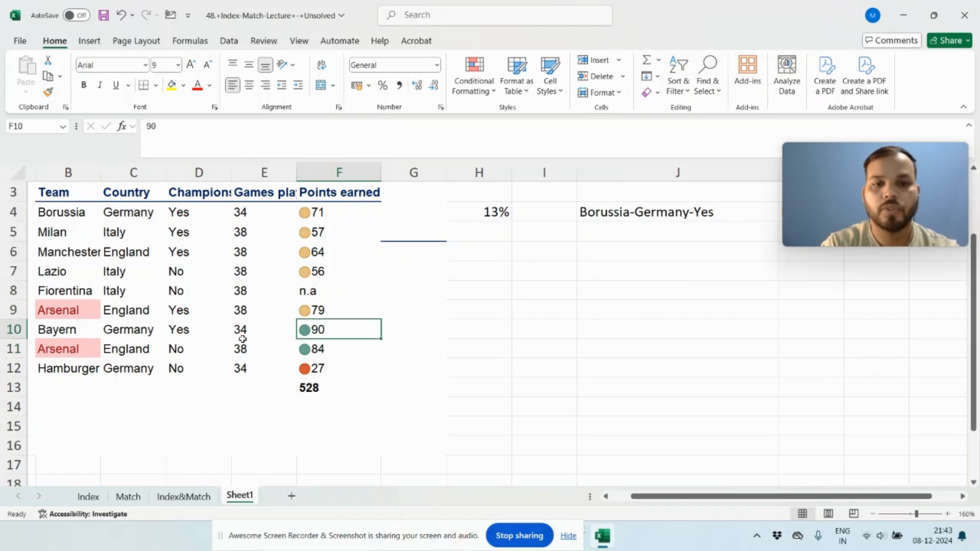
pyautogui.press('Up')
pyautogui.press('Up')
pyautogui.press('Up')
pyautogui.press('Up')
pyautogui.press('Up')
pyautogui.press('Up')
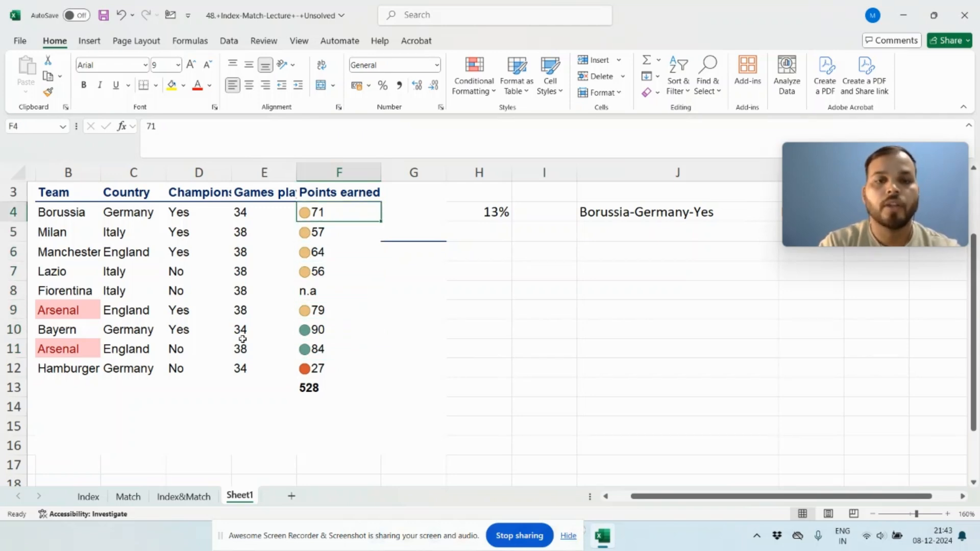
# - Review the Iferror heading in H2 and the existing formula beneath it in H4
pyautogui.press('Up')
pyautogui.press('Up')
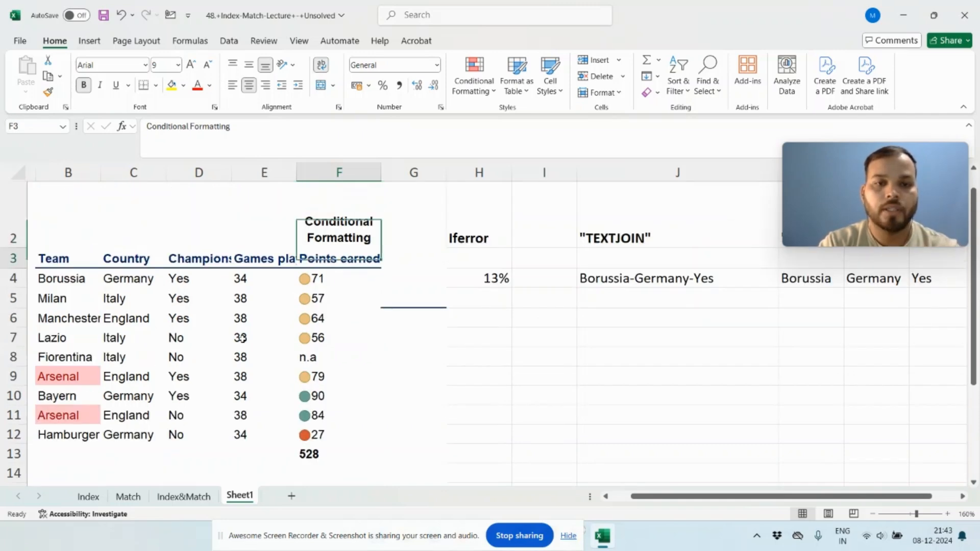
pyautogui.press('Down')
pyautogui.press('Right')
pyautogui.press('Right')
pyautogui.press('Up')
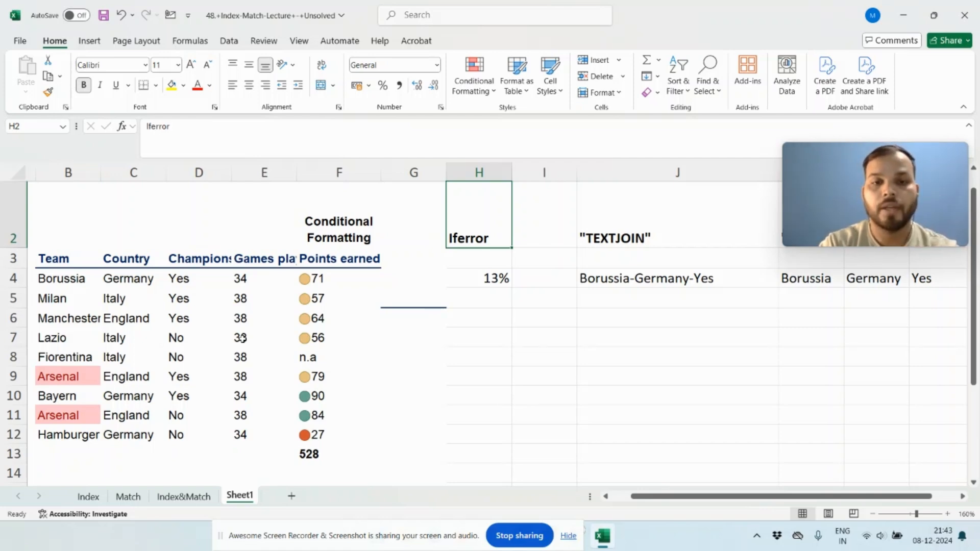
pyautogui.press('Down')
pyautogui.press('Down')
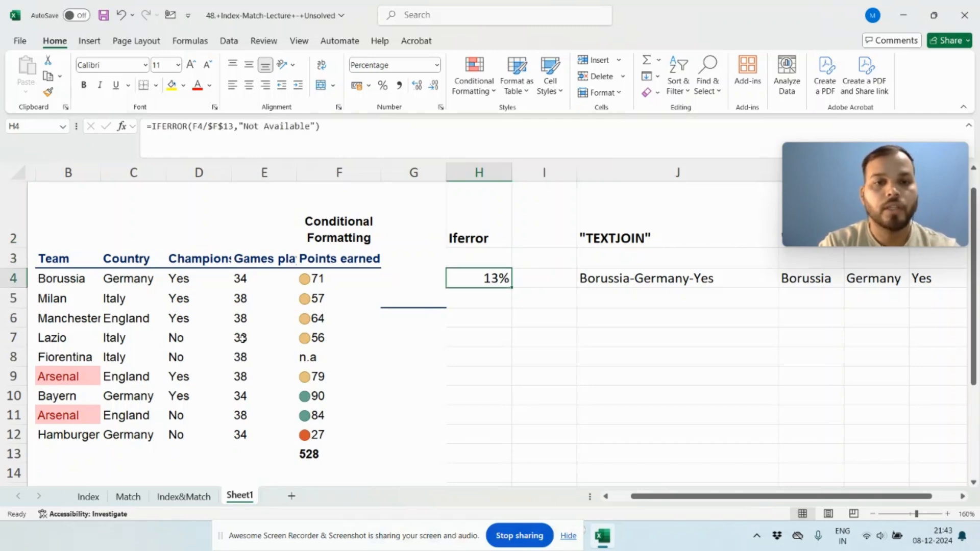
pyautogui.press('Up')
pyautogui.press('Down')
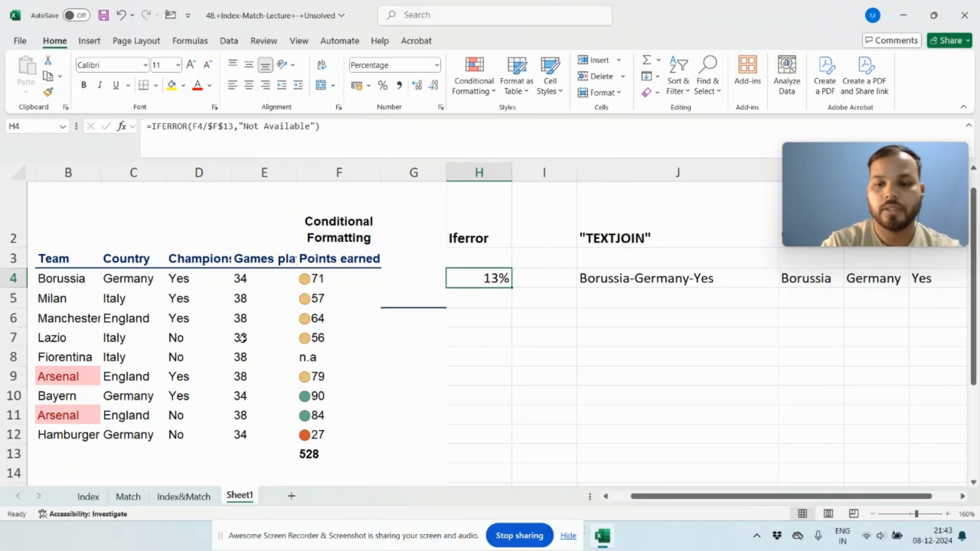
# - Replace the formula in H4 with =F4/F13 to divide Borussia's points by the points total
pyautogui.press('Delete')
pyautogui.write('=')
pyautogui.press('Left')
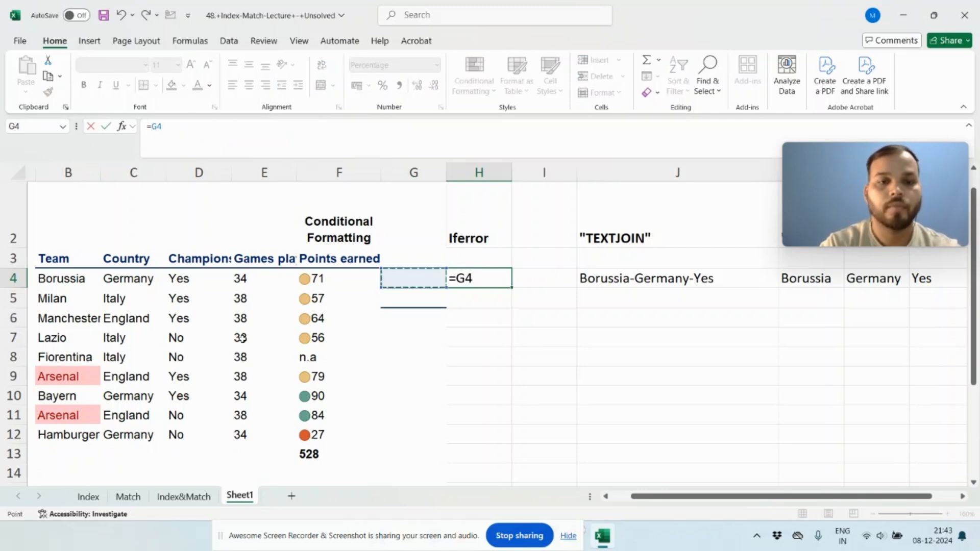
pyautogui.press('Left')
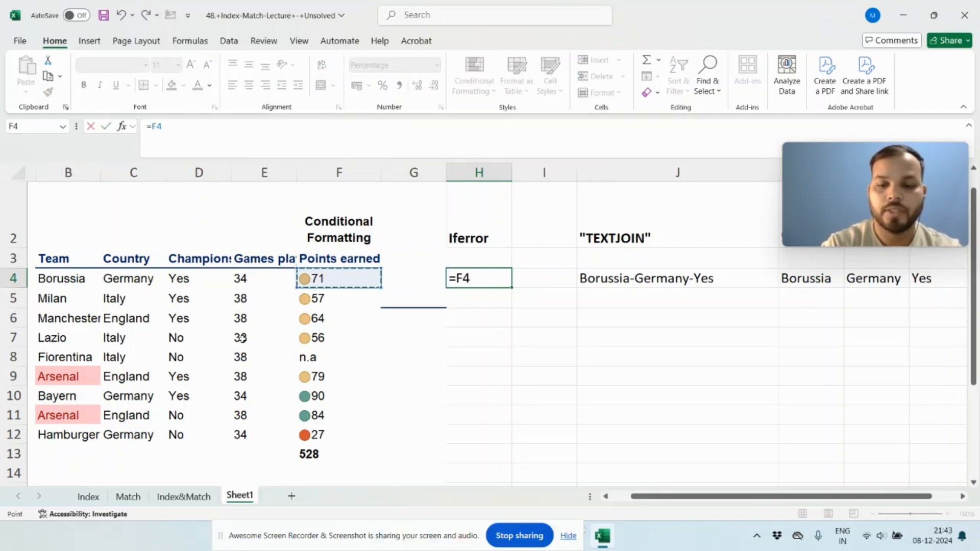
pyautogui.write('/')
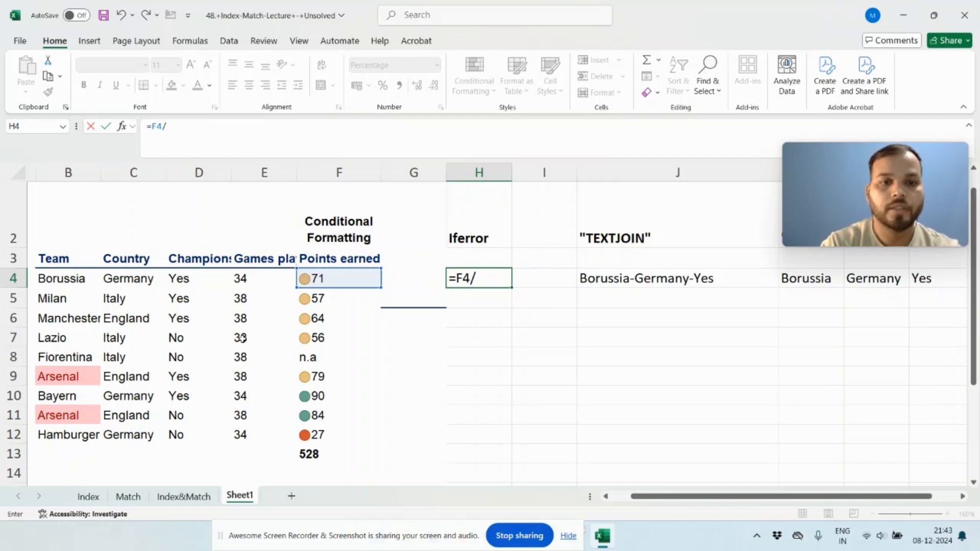
pyautogui.press('Left')
pyautogui.press('Left')
pyautogui.press('Down')
pyautogui.press('Down')
pyautogui.press('Down')
pyautogui.press('Down')
pyautogui.press('Down')
pyautogui.press('Down')
pyautogui.press('Down')
pyautogui.press('Down')
pyautogui.press('Down')
pyautogui.press('Down')
pyautogui.press('Up')
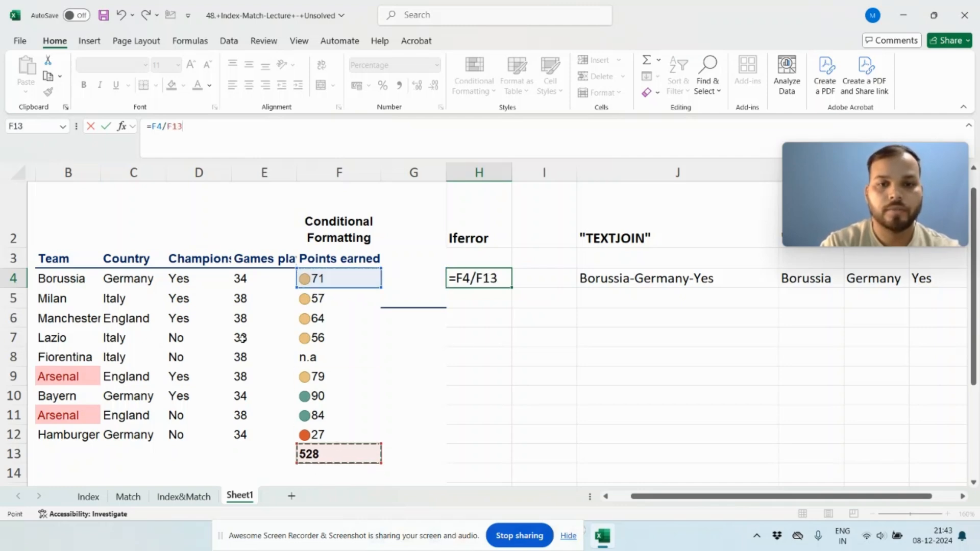
pyautogui.press('Return')
# - Fill the points share formula from H4 down through H12 for all teams
pyautogui.press('Up')
pyautogui.press('Left')
pyautogui.press('Left')
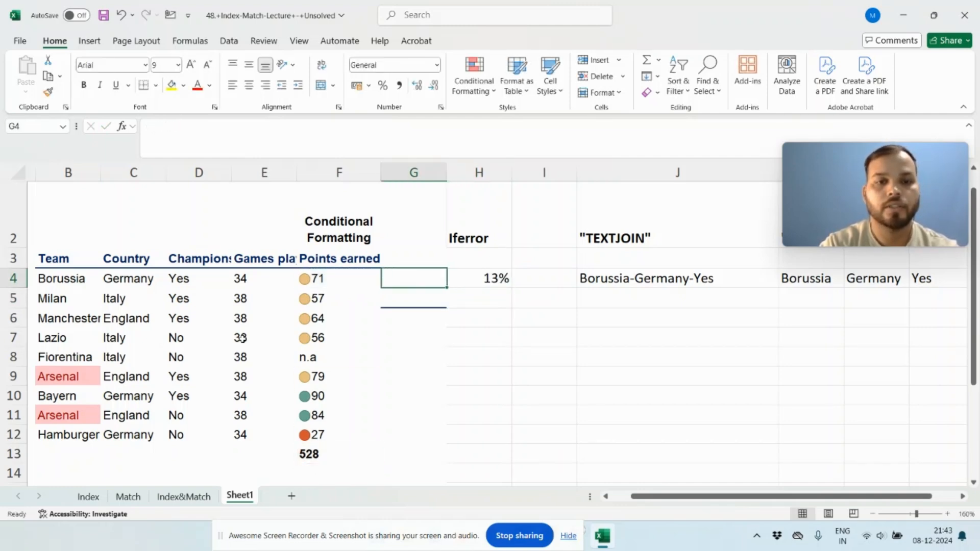
pyautogui.hotkey('ctrl', 'Down')
pyautogui.press('Right')
pyautogui.press('Right')
pyautogui.press('Up')
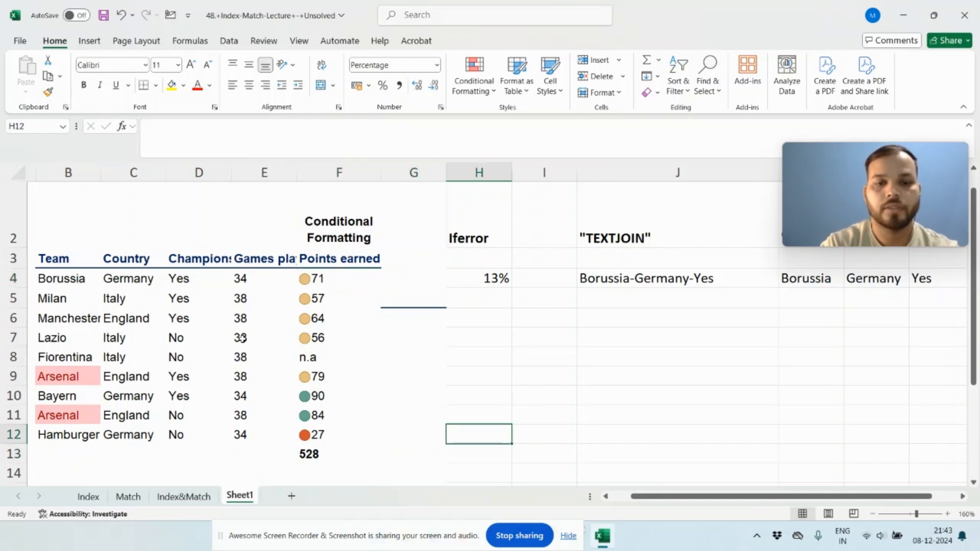
pyautogui.hotkey('ctrl', 'shift', 'Up')
pyautogui.hotkey('ctrl', 'd')
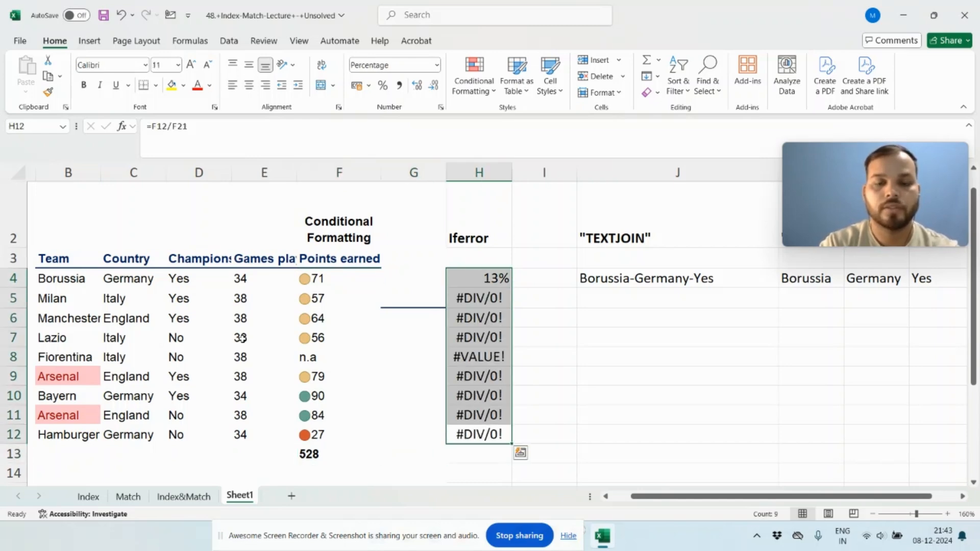
# - Make the reference to the points total absolute in H4, giving =F4/$F$13
pyautogui.hotkey('ctrl', 'Up')
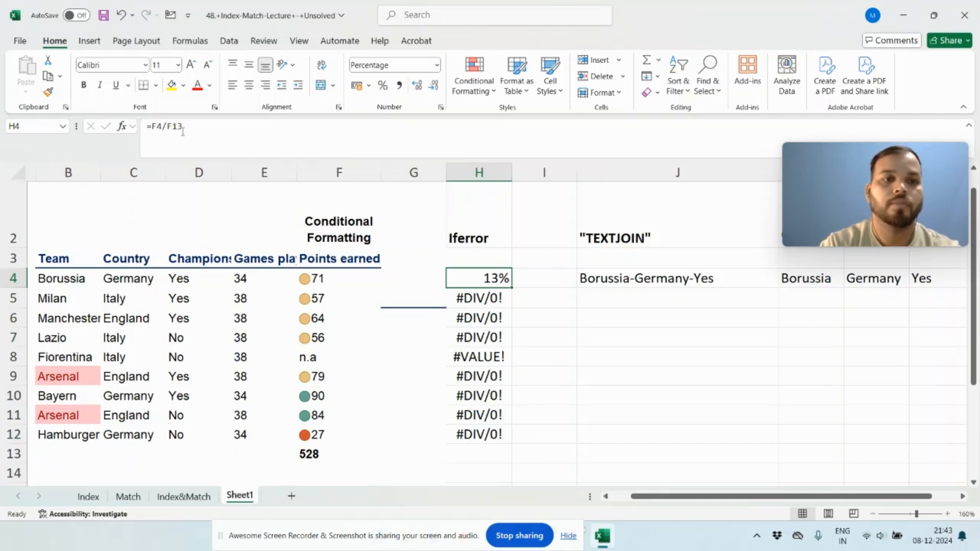
pyautogui.click(168, 126)
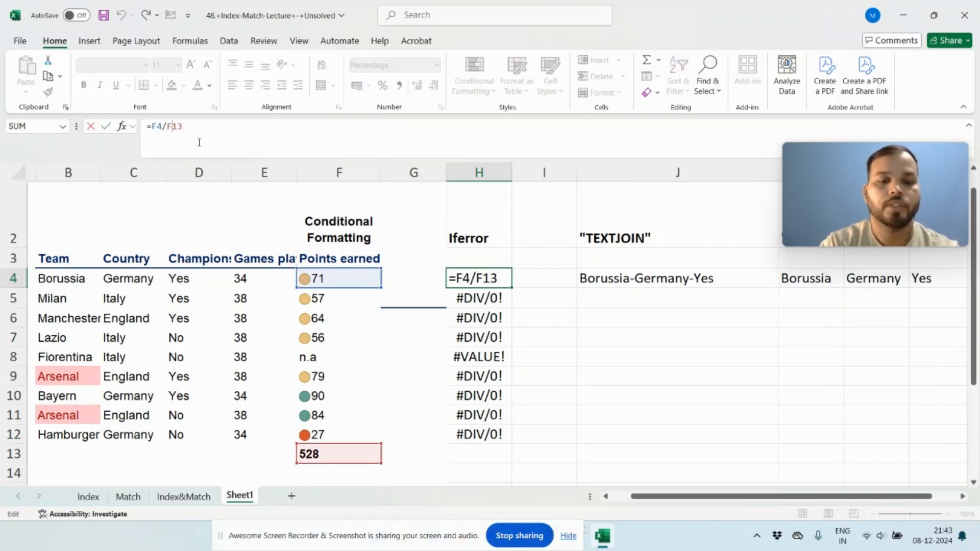
pyautogui.press('F4')
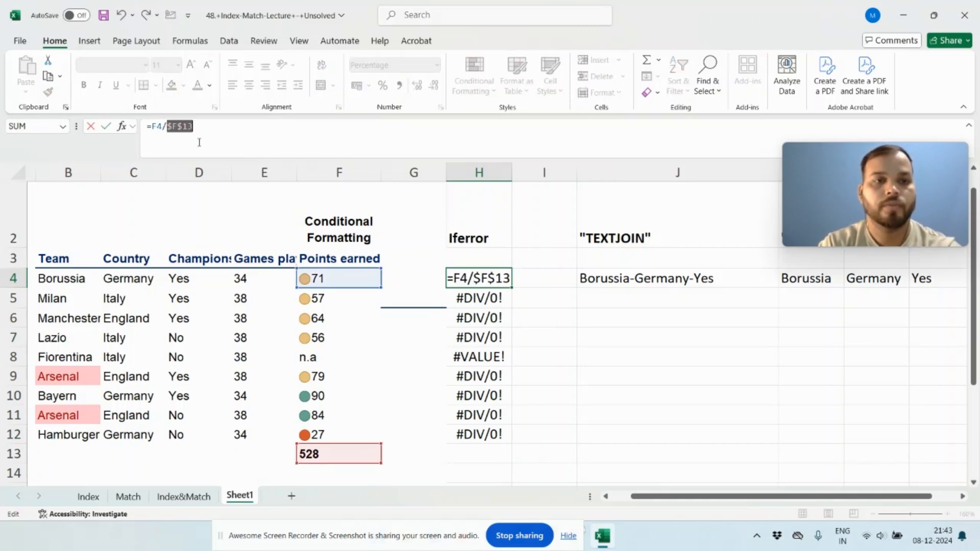
pyautogui.press('Return')
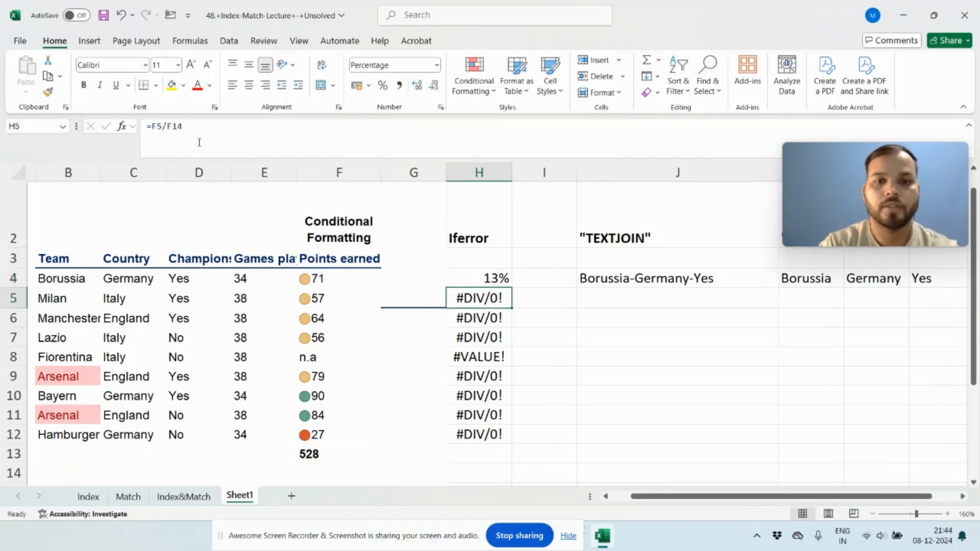
# - Copy the H4 formula with the locked $F$13 reference down to H12
pyautogui.press('Up')
pyautogui.press('Left')
pyautogui.press('Left')
pyautogui.press('Down')
pyautogui.press('Down')
pyautogui.press('Down')
pyautogui.press('Down')
pyautogui.press('Down')
pyautogui.press('Down')
pyautogui.press('Down')
pyautogui.press('Down')
pyautogui.press('Down')
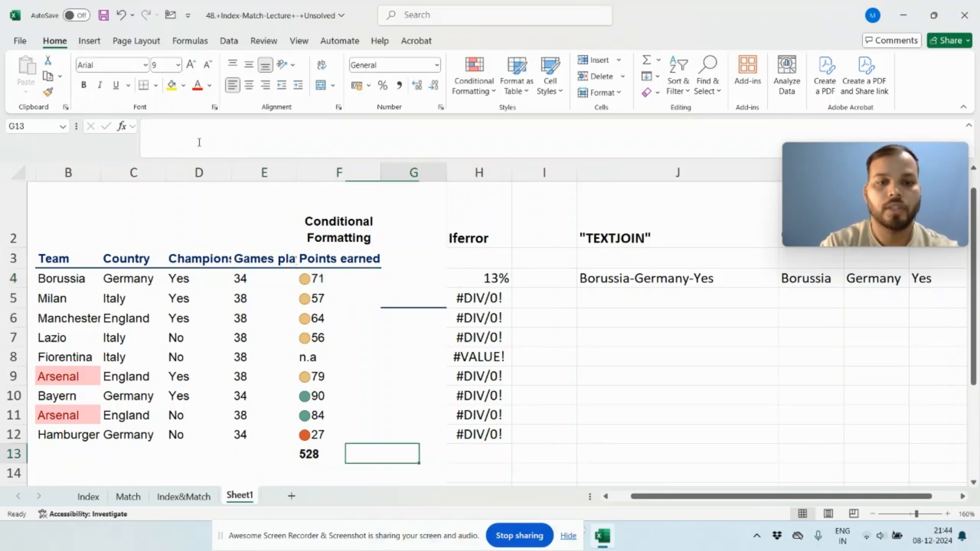
pyautogui.press('Right')
pyautogui.press('Up')
pyautogui.press('Right')
pyautogui.hotkey('shift', 'Up')
pyautogui.hotkey('shift', 'Up')
pyautogui.hotkey('shift', 'Up')
pyautogui.hotkey('shift', 'Up')
pyautogui.hotkey('shift', 'Up')
pyautogui.hotkey('shift', 'Up')
pyautogui.hotkey('shift', 'Up')
pyautogui.hotkey('shift', 'Up')
pyautogui.hotkey('ctrl', 'd')
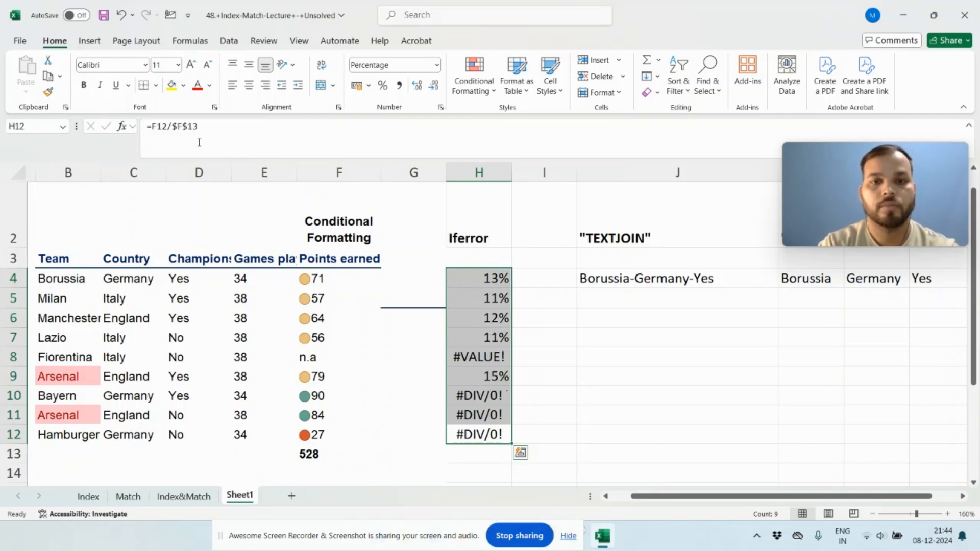
# - Check the points shares in column H, including the formula for Fiorentina in H8
pyautogui.hotkey('ctrl', 'Up')
pyautogui.press('Down')
pyautogui.press('Down')
pyautogui.press('Down')
pyautogui.press('Down')
pyautogui.press('Down')
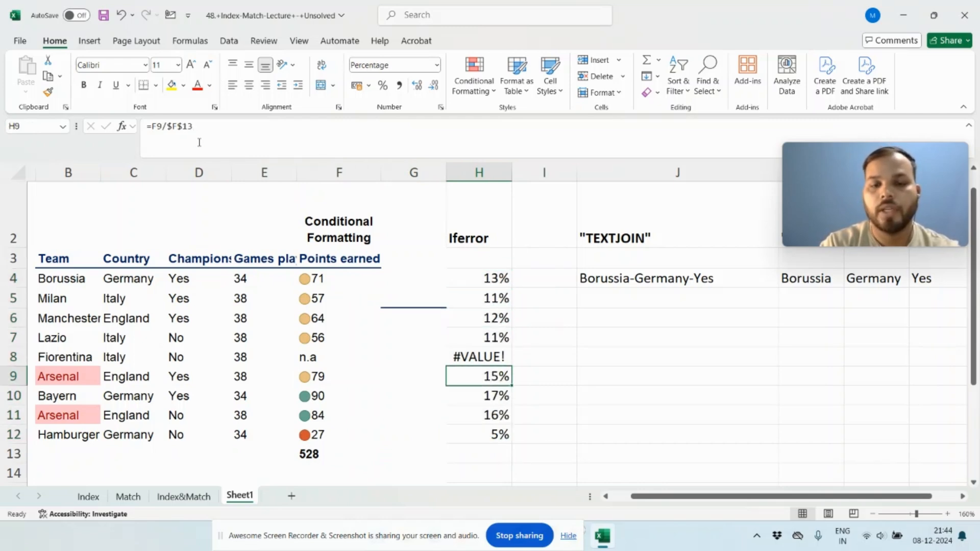
pyautogui.press('Up')
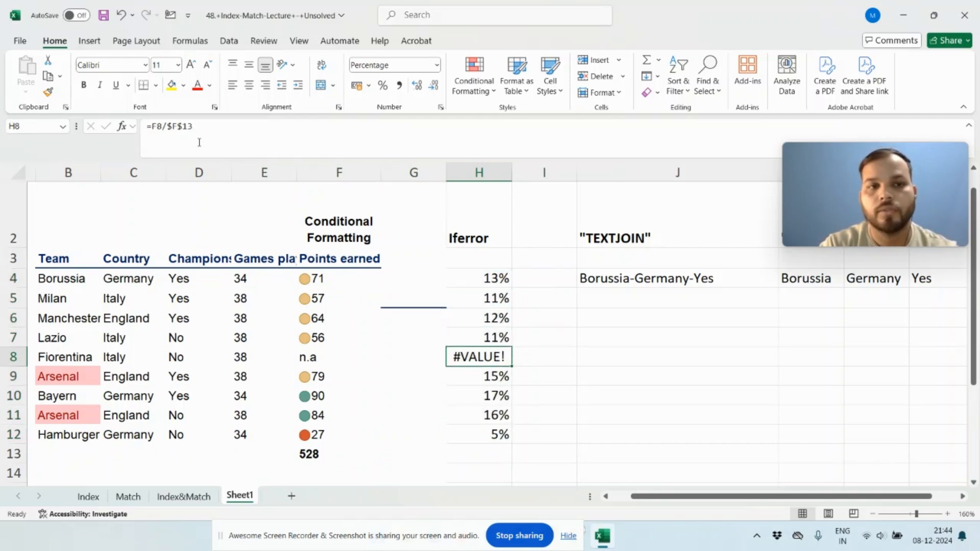
# - Wrap the H4 formula in IFERROR with "n.a" as the error value: =IFERROR(F4/$F$13,"n.a")
pyautogui.hotkey('ctrl', 'Up')
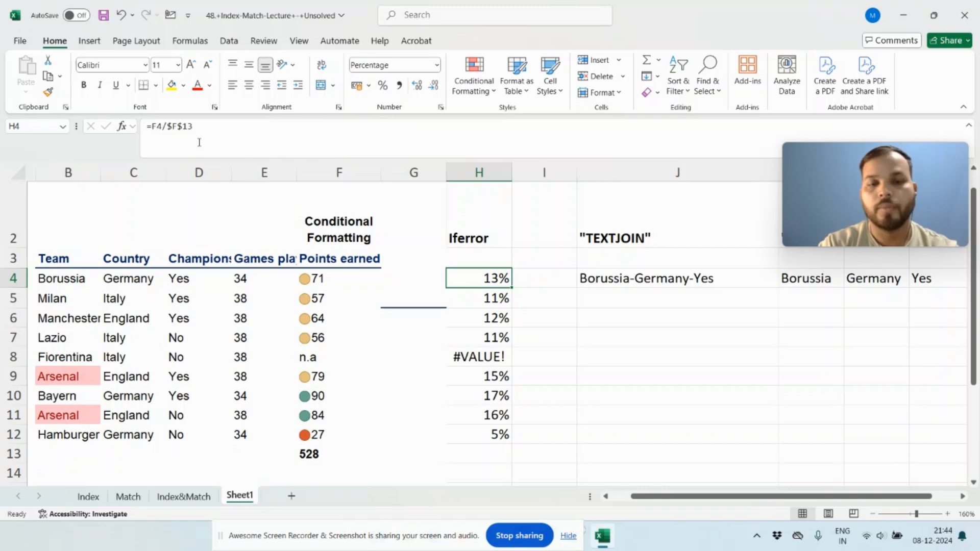
pyautogui.click(156, 125)
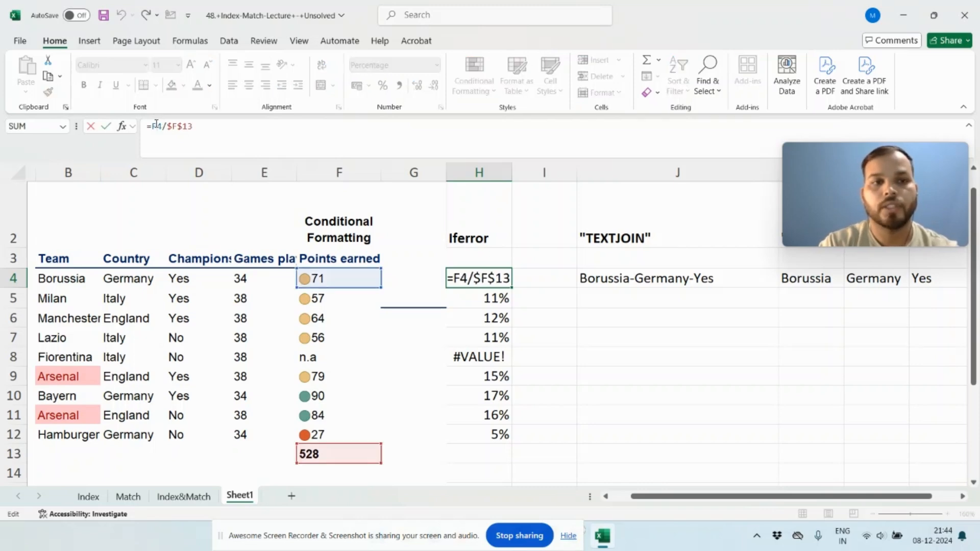
pyautogui.write('i')
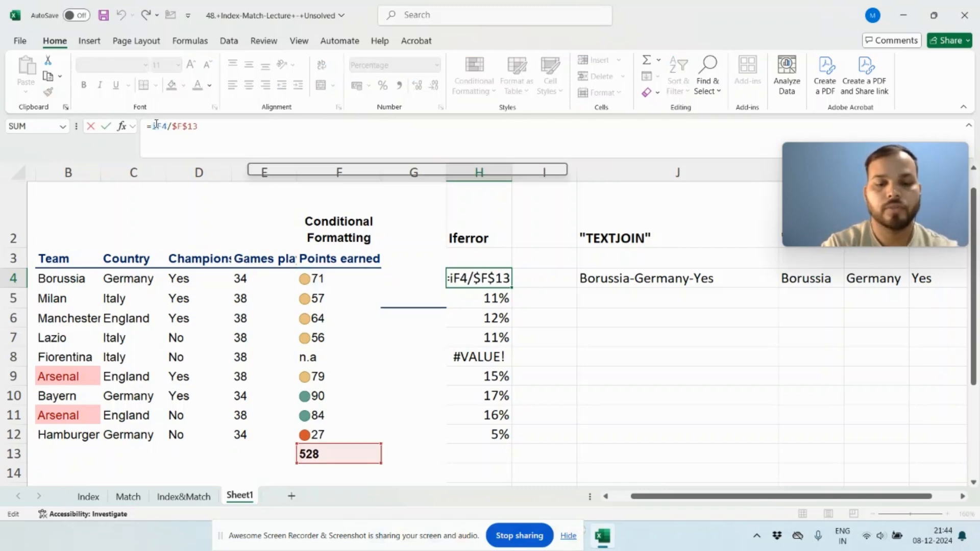
pyautogui.write('ferr')
pyautogui.press('Tab')
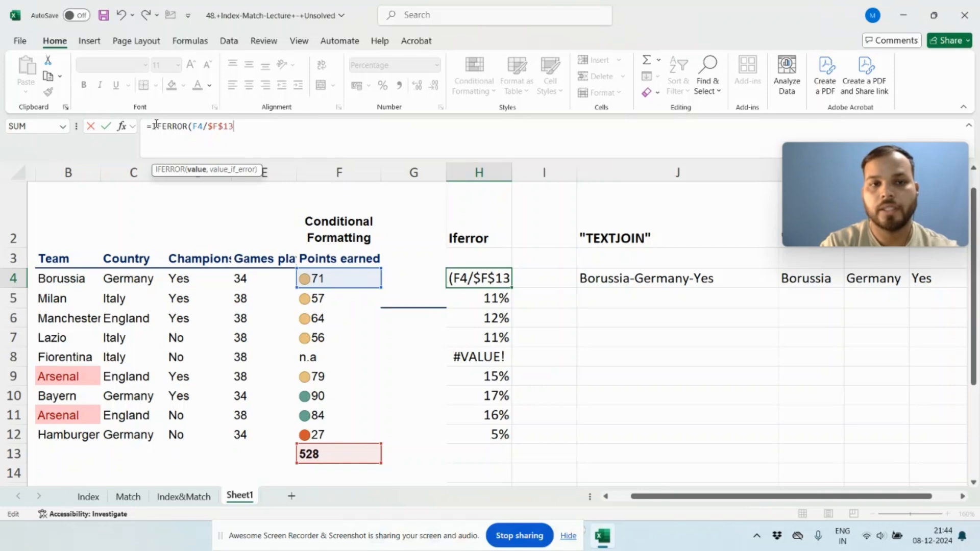
pyautogui.write(',')
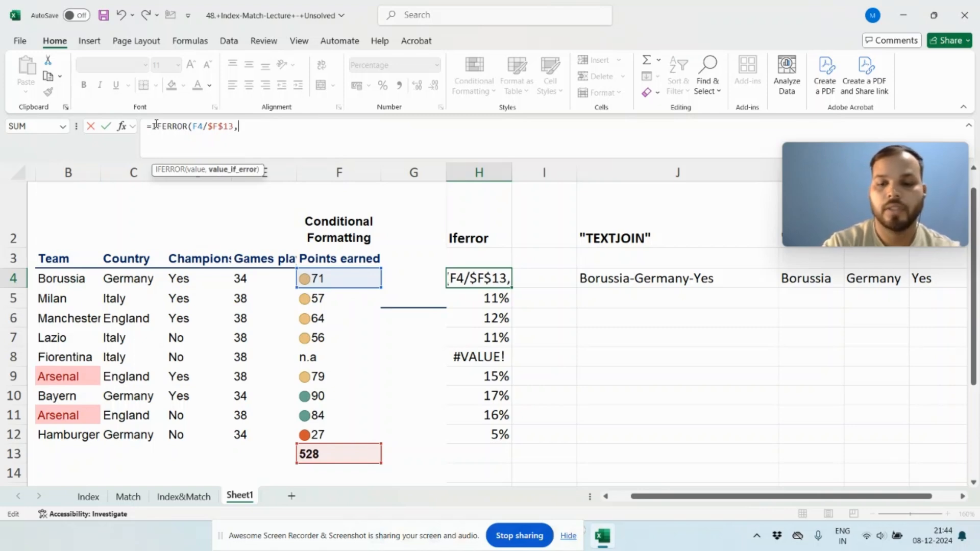
pyautogui.write('"')
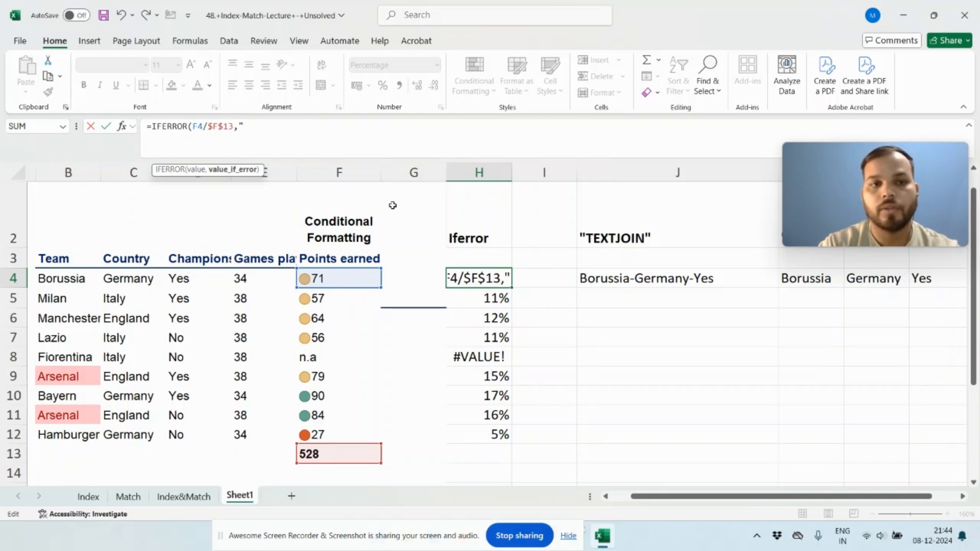
pyautogui.write('n')
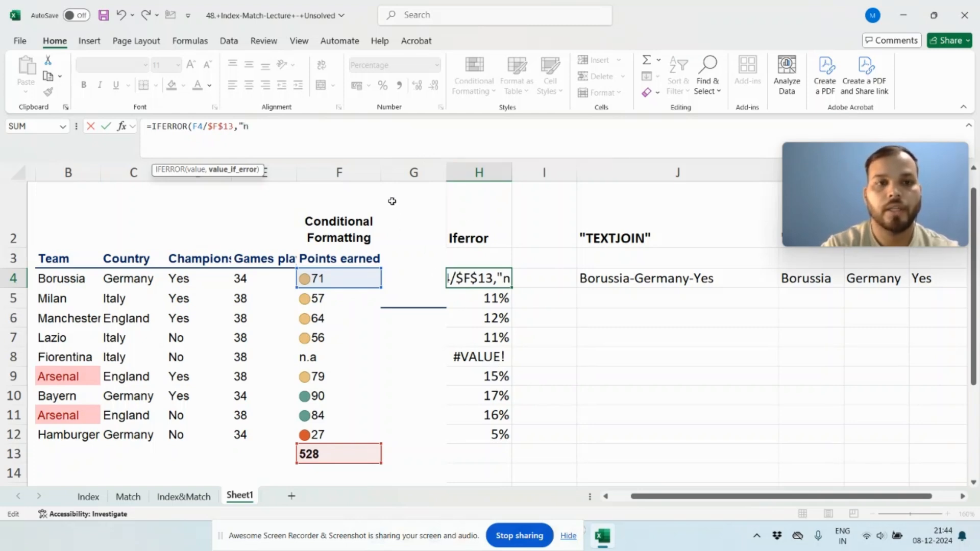
pyautogui.write('.a')
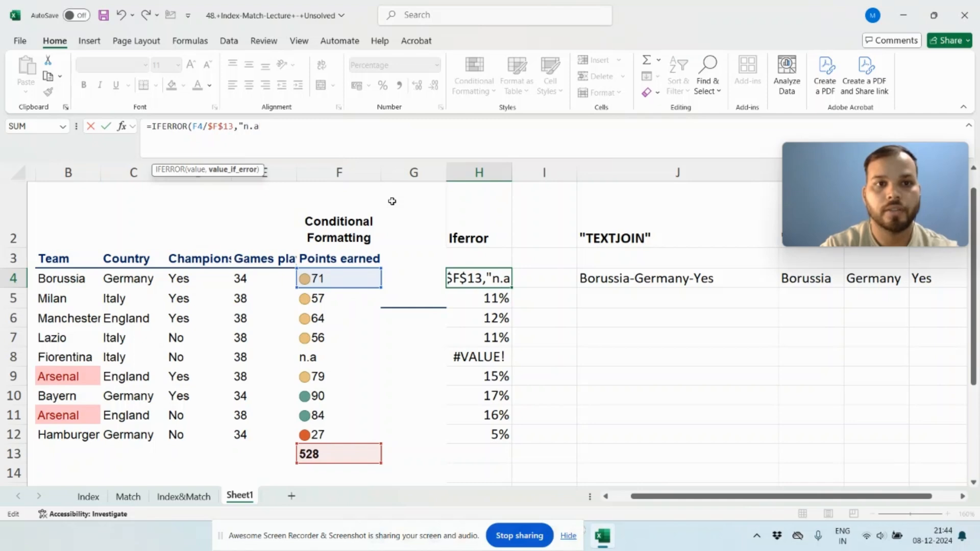
pyautogui.write('"')
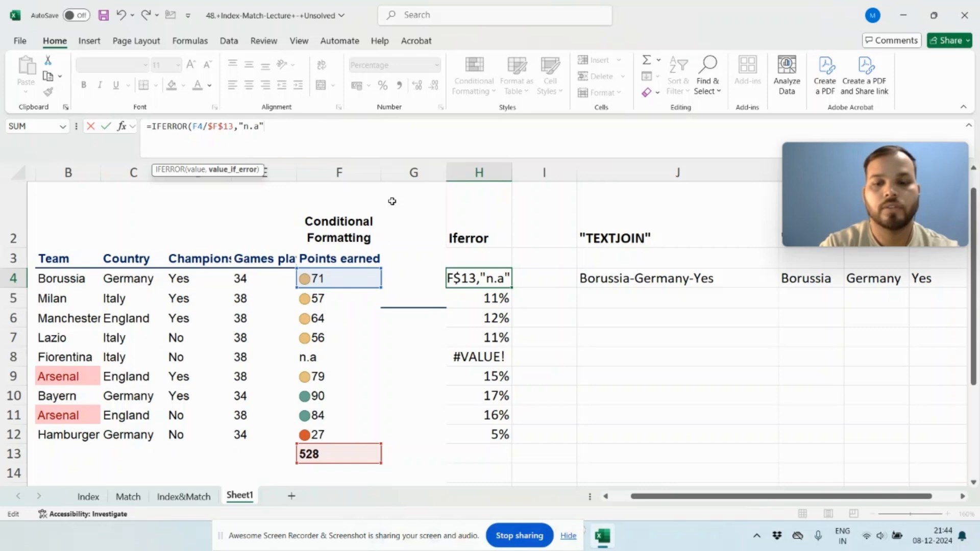
pyautogui.write(')')
pyautogui.press('Return')
pyautogui.press('Up')
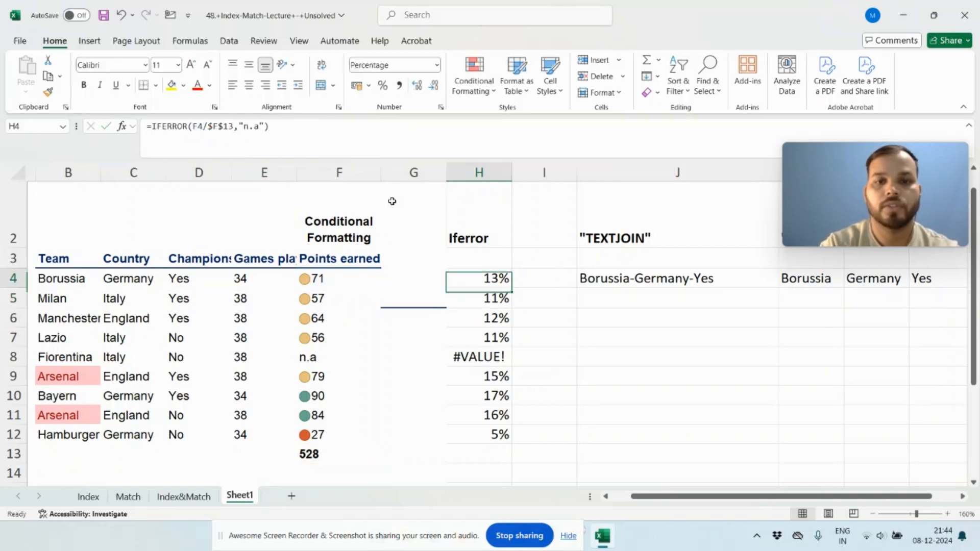
# - Fill the IFERROR formula from H4 down through H12
pyautogui.press('Left')
pyautogui.press('Left')
pyautogui.press('Left')
pyautogui.press('Right')
pyautogui.press('Down')
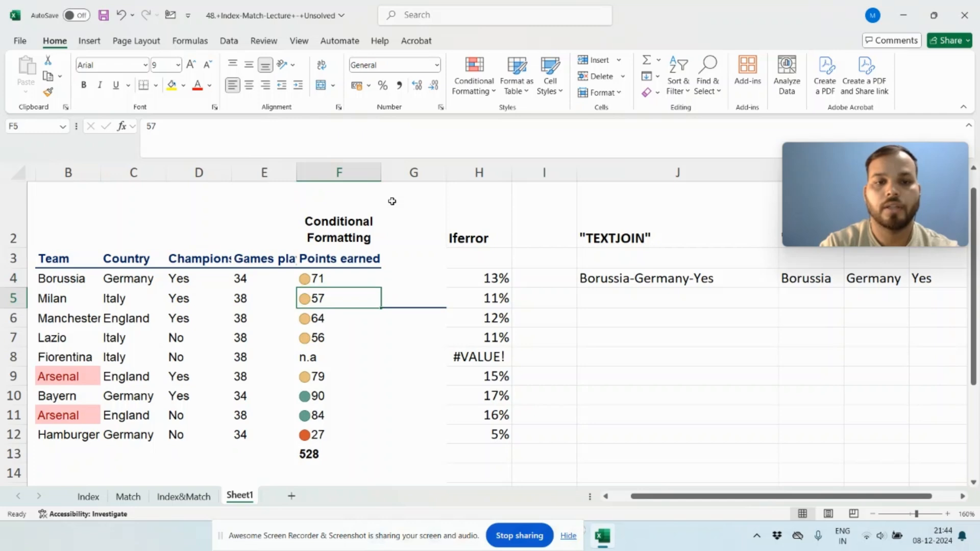
pyautogui.hotkey('ctrl', 'Down')
pyautogui.press('Right')
pyautogui.press('Right')
pyautogui.press('Up')
pyautogui.hotkey('ctrl', 'shift', 'Up')
pyautogui.hotkey('ctrl', 'd')
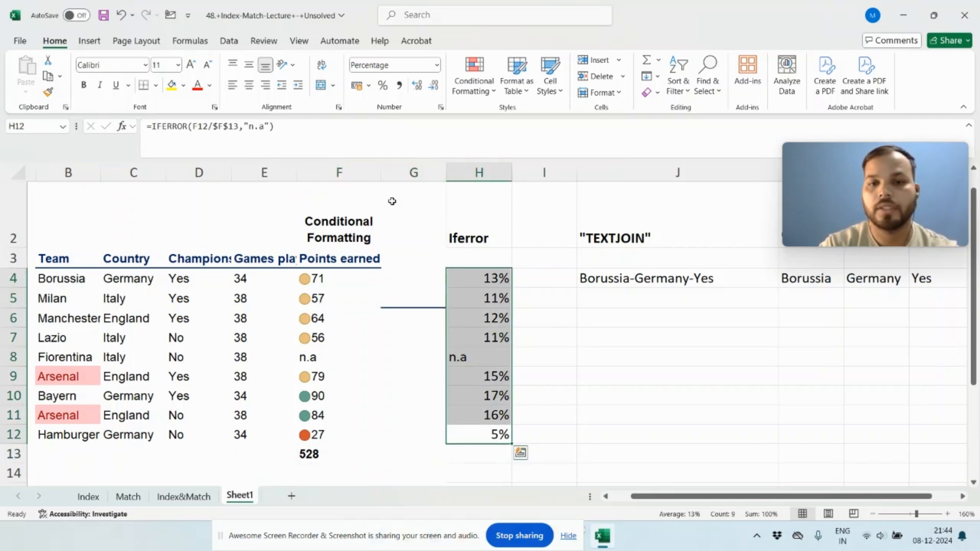
# - Clear the existing formula under the TEXTJOIN heading in J4
pyautogui.press('Up')
pyautogui.press('Up')
pyautogui.press('Up')
pyautogui.press('Up')
pyautogui.press('Up')
pyautogui.press('Up')
pyautogui.press('Up')
pyautogui.press('Up')
pyautogui.press('Up')
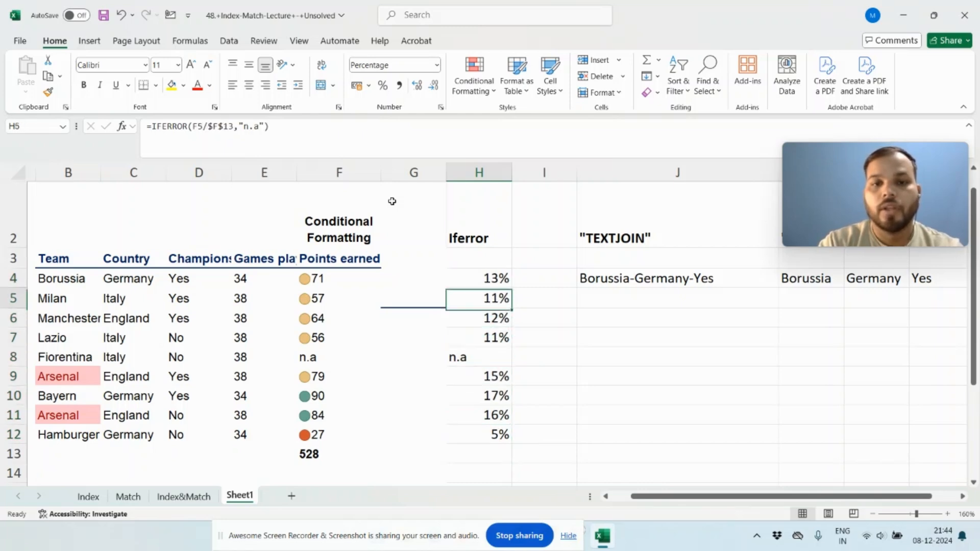
pyautogui.press('Down')
pyautogui.press('Right')
pyautogui.press('Right')
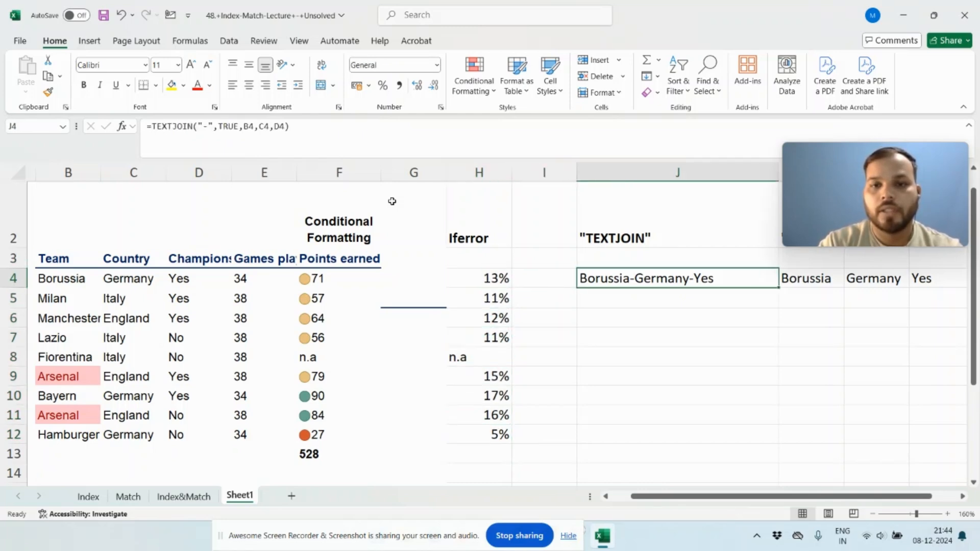
pyautogui.press('Delete')
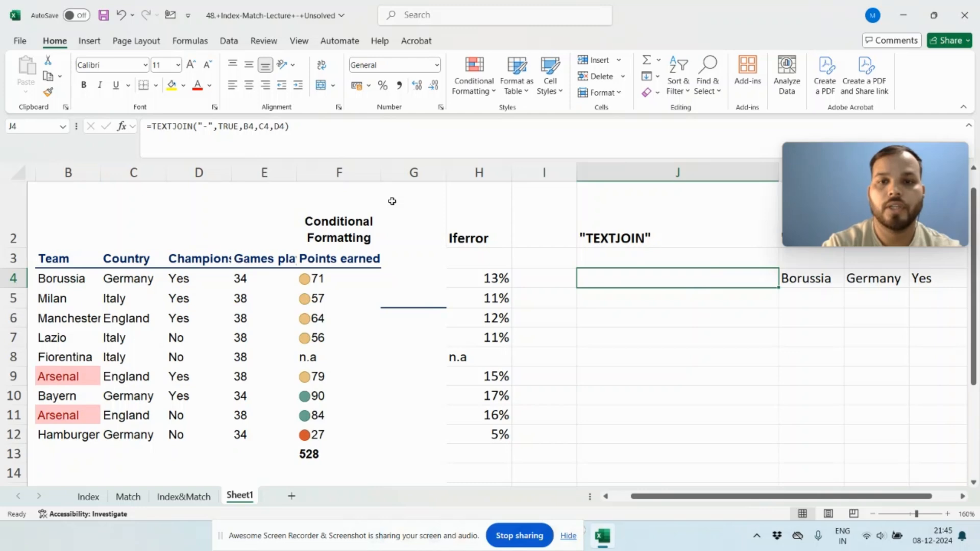
pyautogui.press('Right')
pyautogui.press('Right')
pyautogui.press('Right')
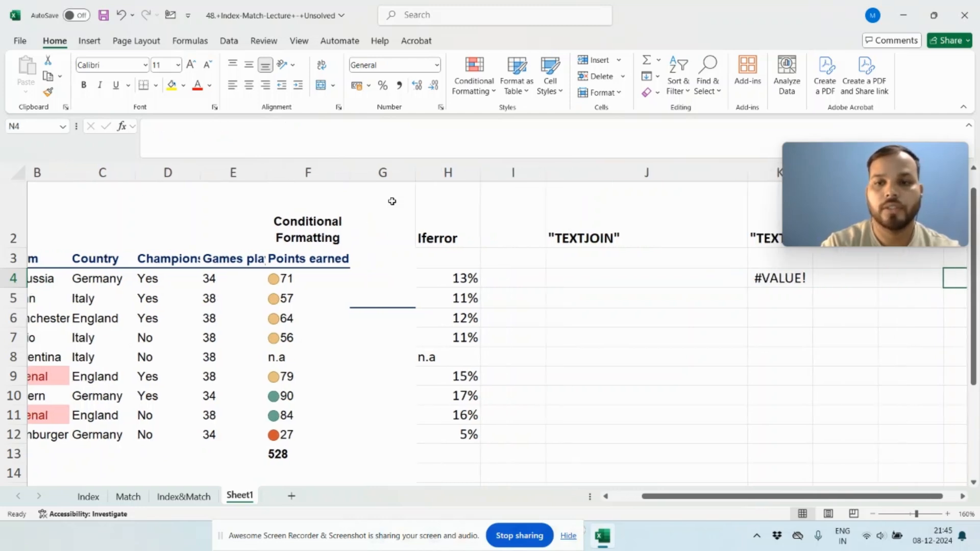
# - Start a new formula in J4 under the TEXTJOIN heading
pyautogui.press('Left')
pyautogui.press('Left')
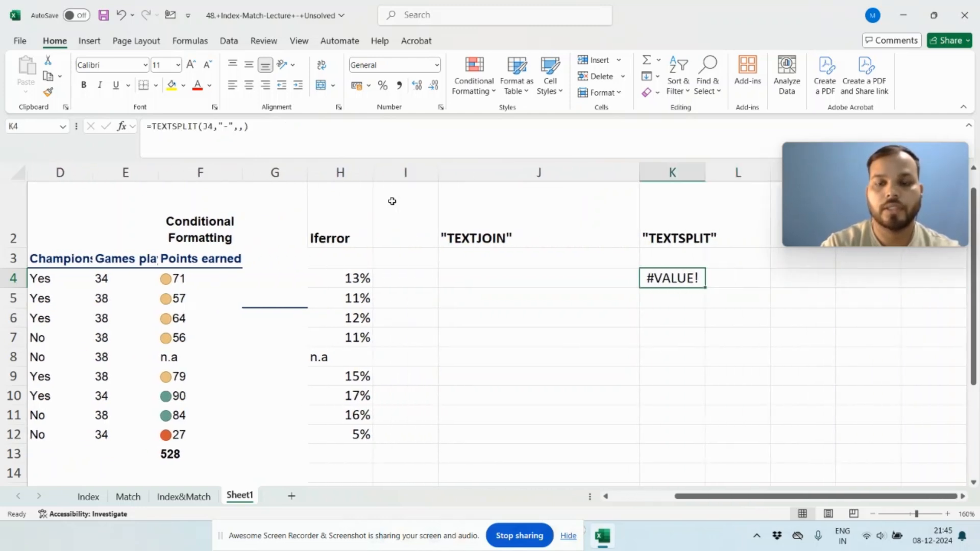
pyautogui.press('Left')
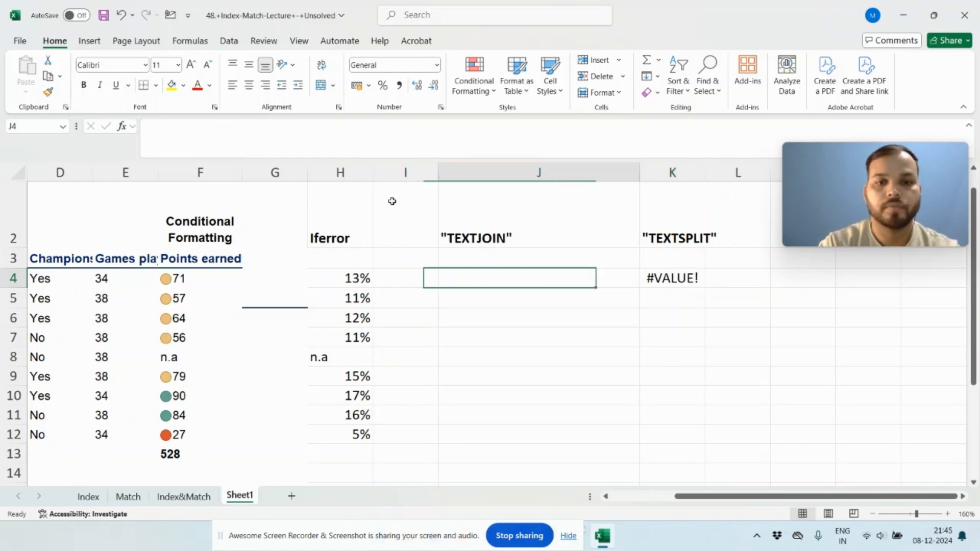
pyautogui.write('=')
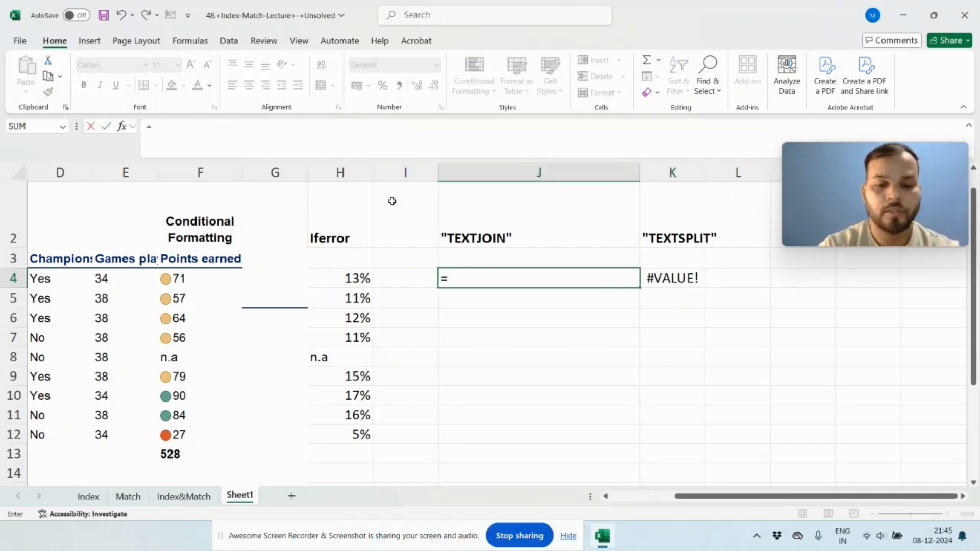
pyautogui.write('con')
pyautogui.press('BackSpace')
pyautogui.press('BackSpace')
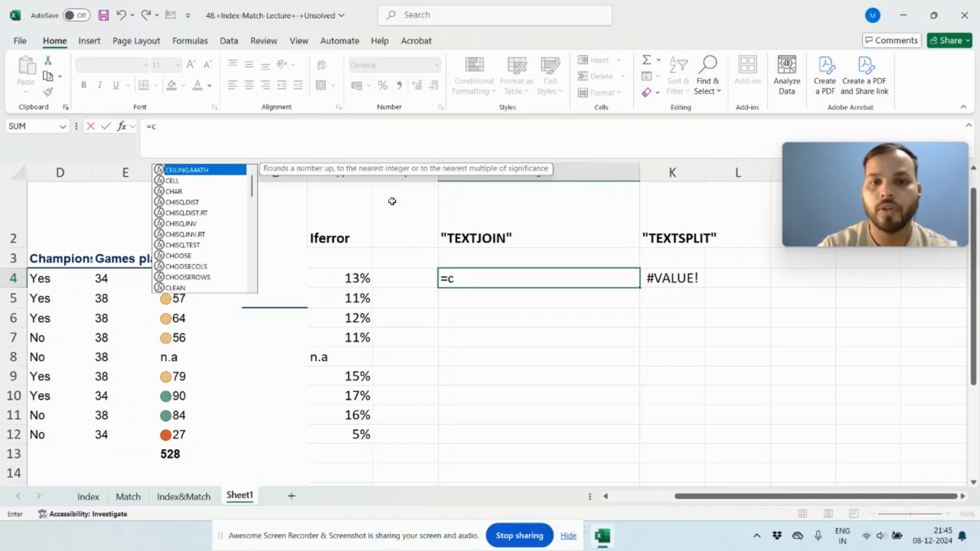
pyautogui.press('BackSpace')
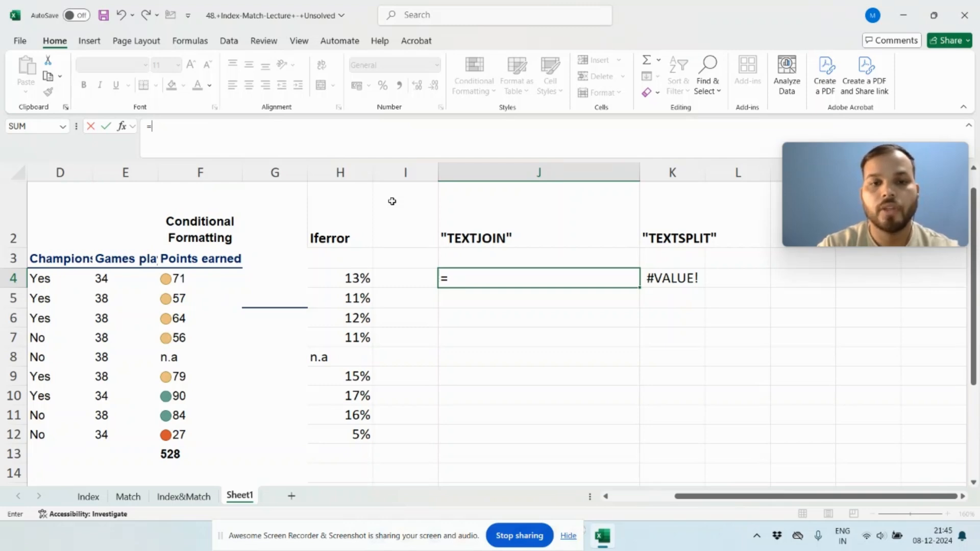
# - Insert the TEXTJOIN function in J4 with a hyphen "-" as the delimiter
pyautogui.write('t')
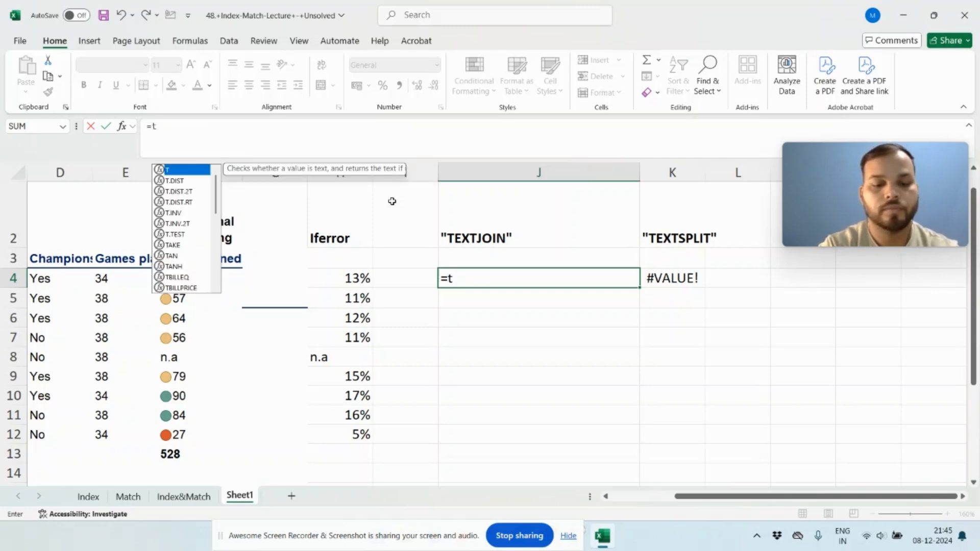
pyautogui.write('ext')
pyautogui.press('Down')
pyautogui.press('Down')
pyautogui.press('Down')
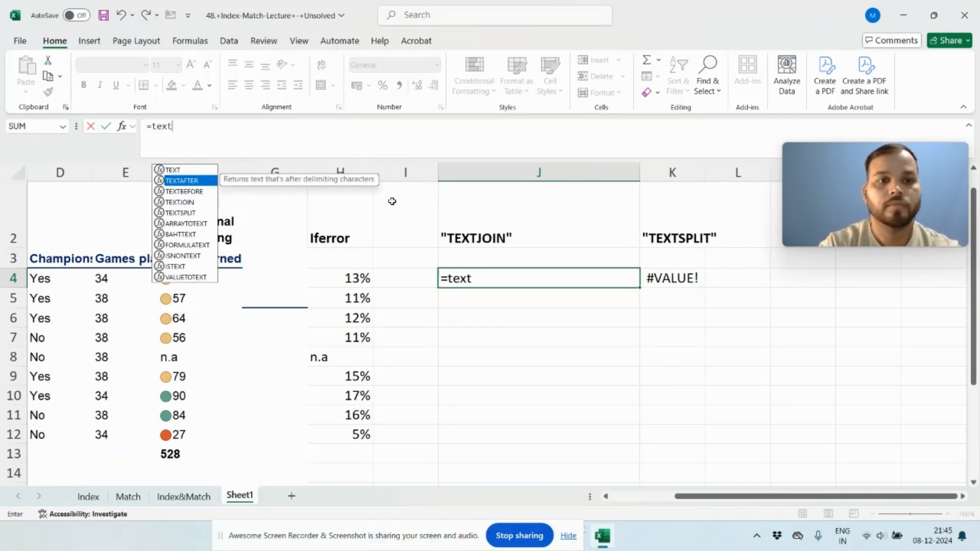
pyautogui.press('Tab')
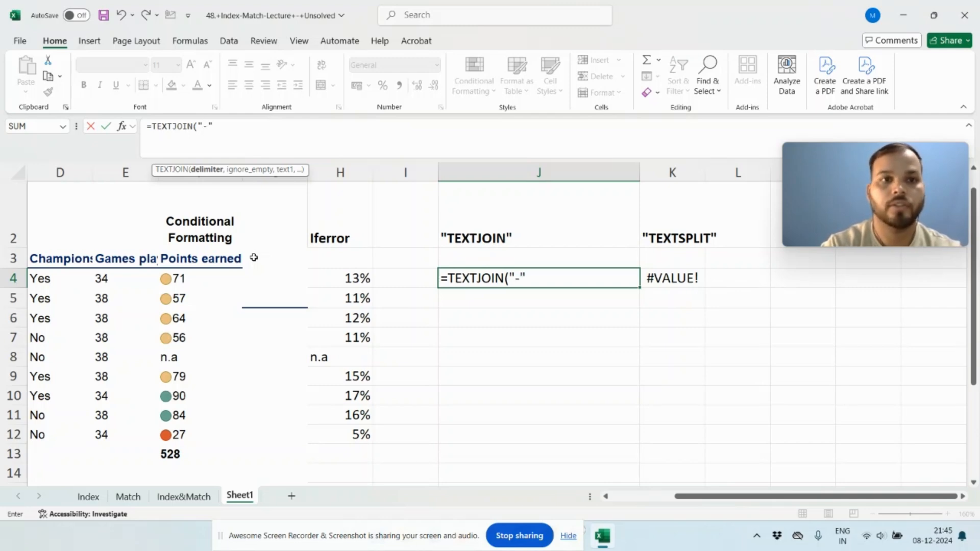
pyautogui.write(',')
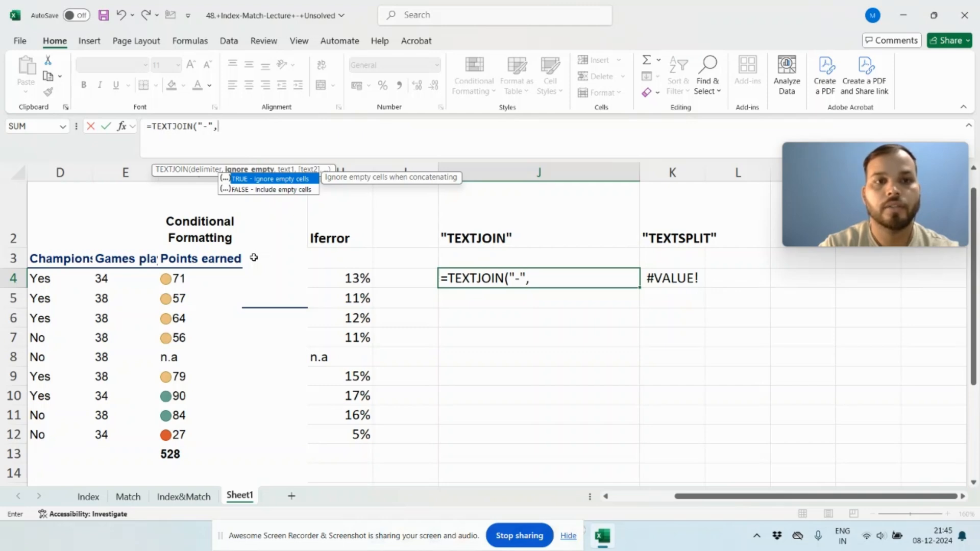
# - Set the ignore_empty argument of the TEXTJOIN formula to TRUE
pyautogui.press('Down')
pyautogui.press('Up')
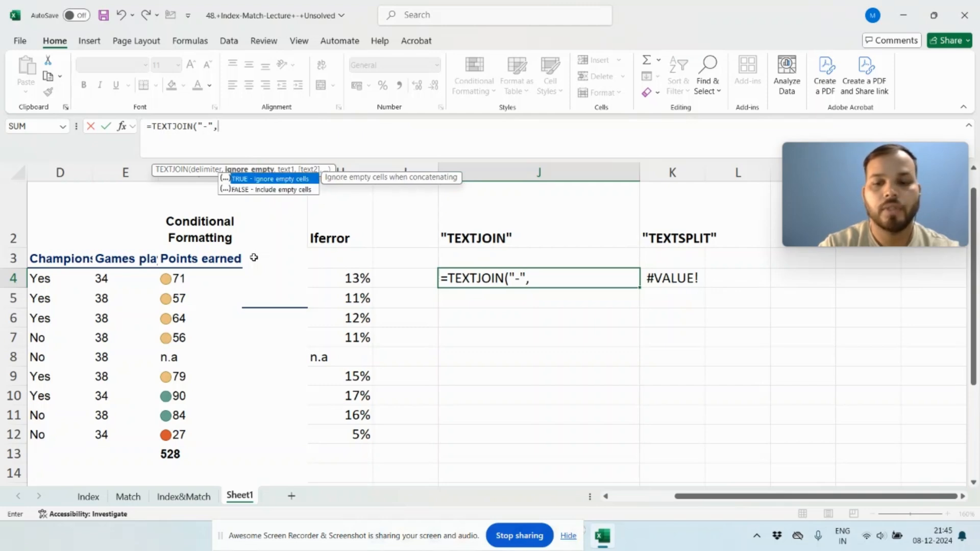
pyautogui.press('Return')
pyautogui.press('Return')
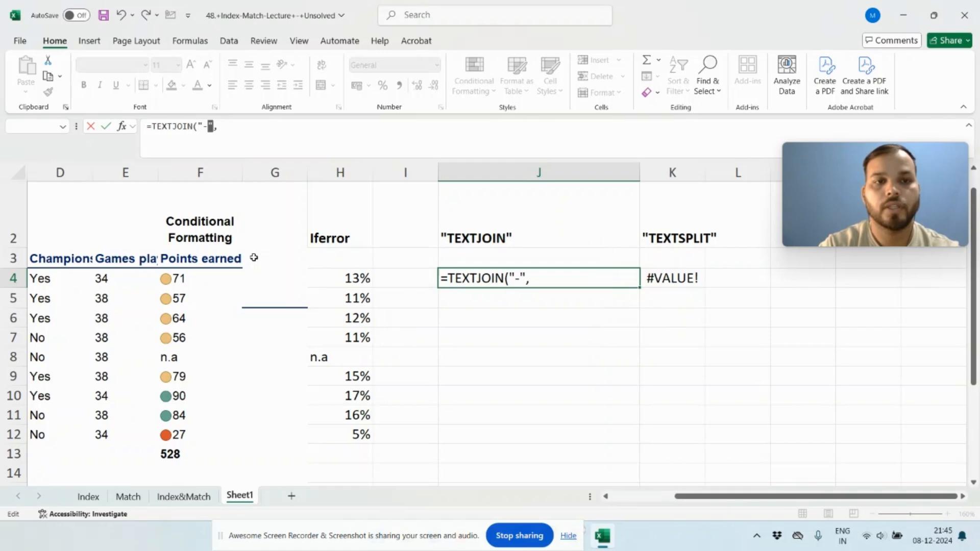
pyautogui.press('End')
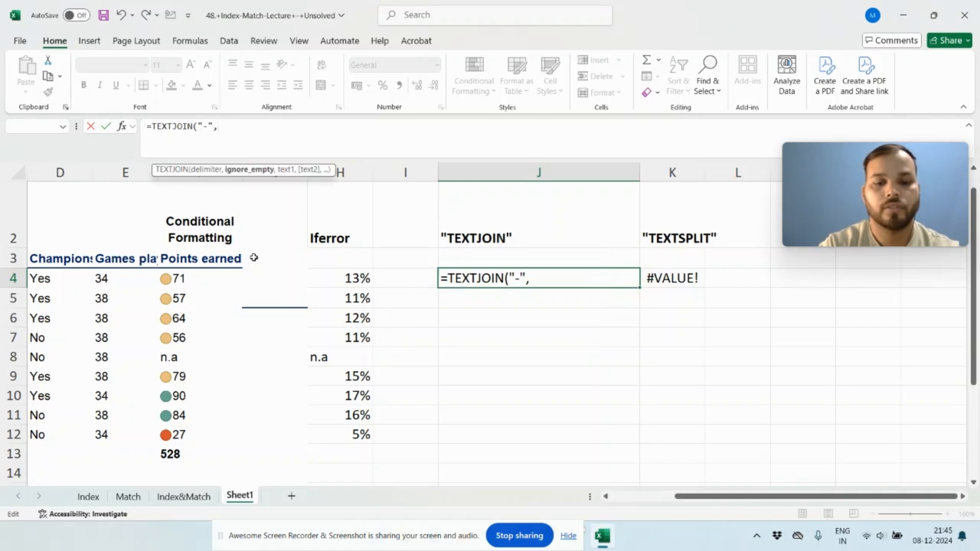
pyautogui.write('true')
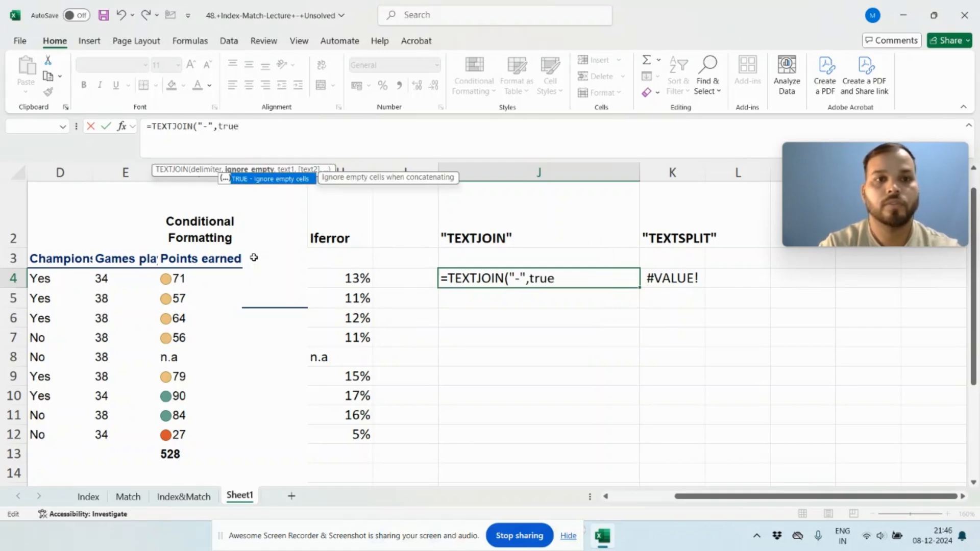
pyautogui.write(',')
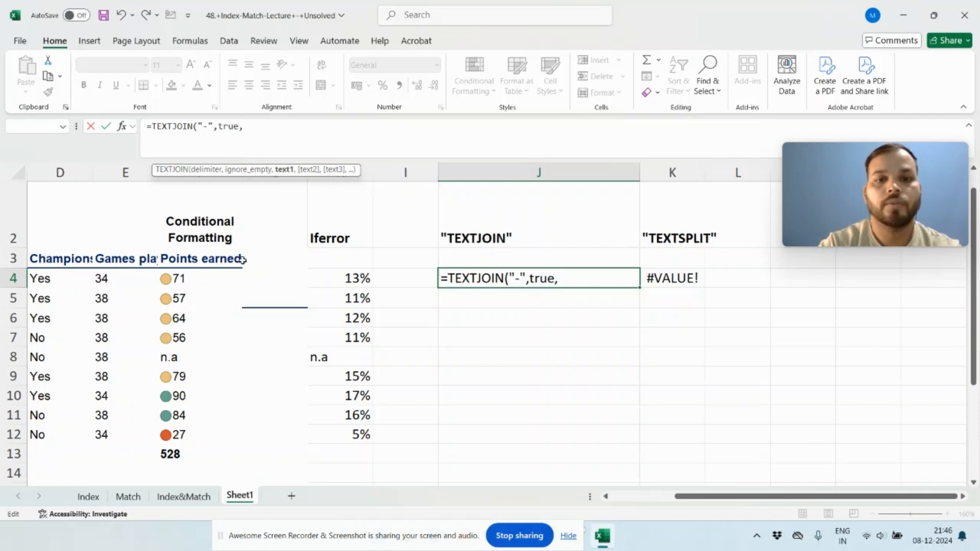
# - Complete the J4 formula with Borussia's team, country and champion cells as text arguments: =TEXTJOIN("-",TRUE,B4,C4,D4)
pyautogui.hscroll(-3, 222, 310)
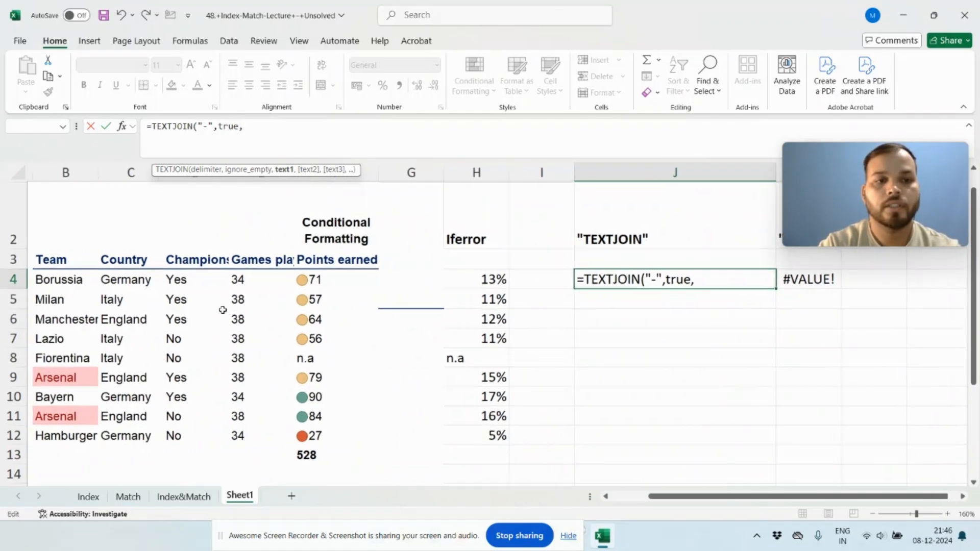
pyautogui.hscroll(-1, 165, 306)
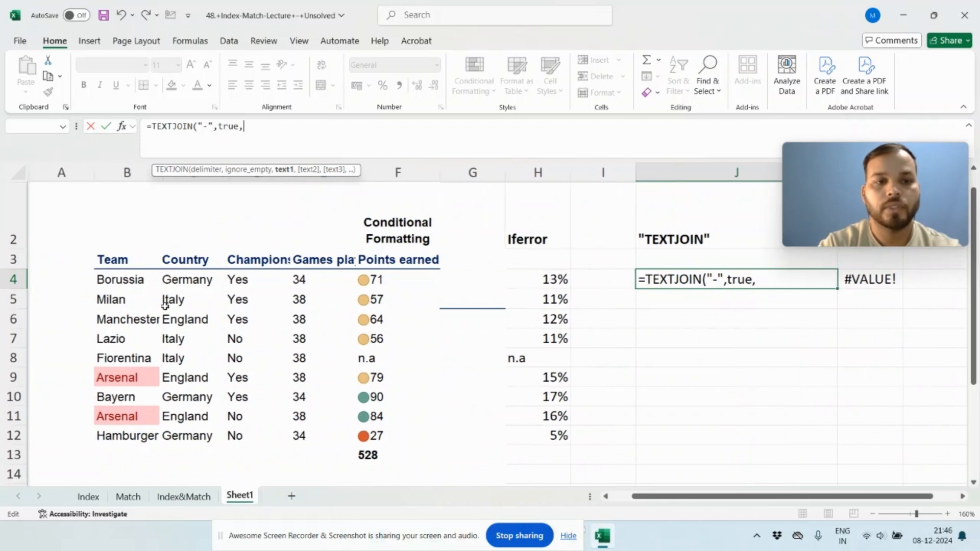
pyautogui.click(108, 281)
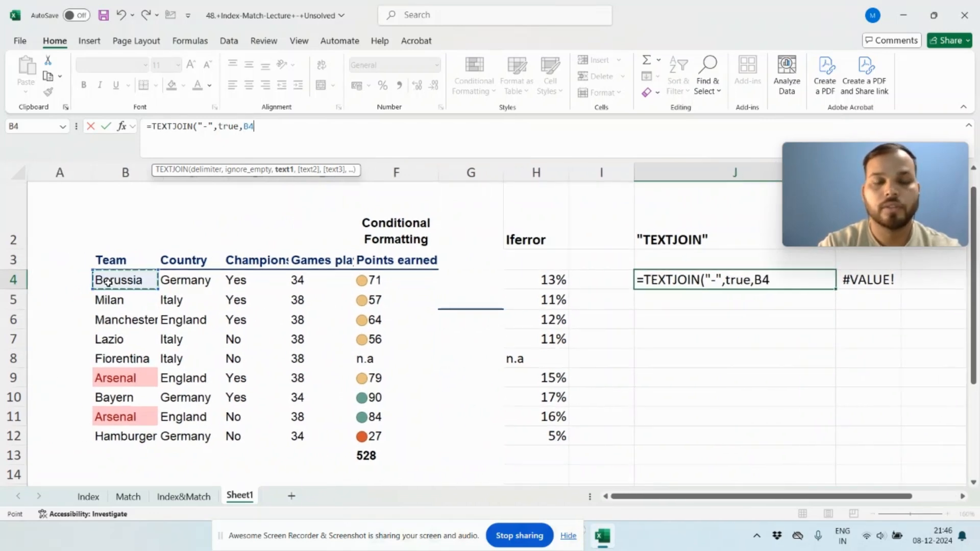
pyautogui.write(',')
pyautogui.click(184, 283)
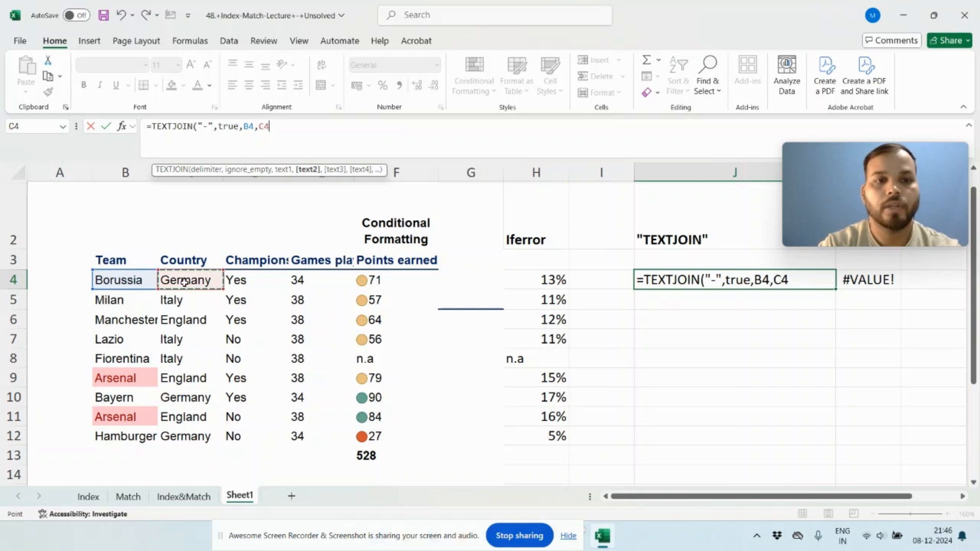
pyautogui.write(',')
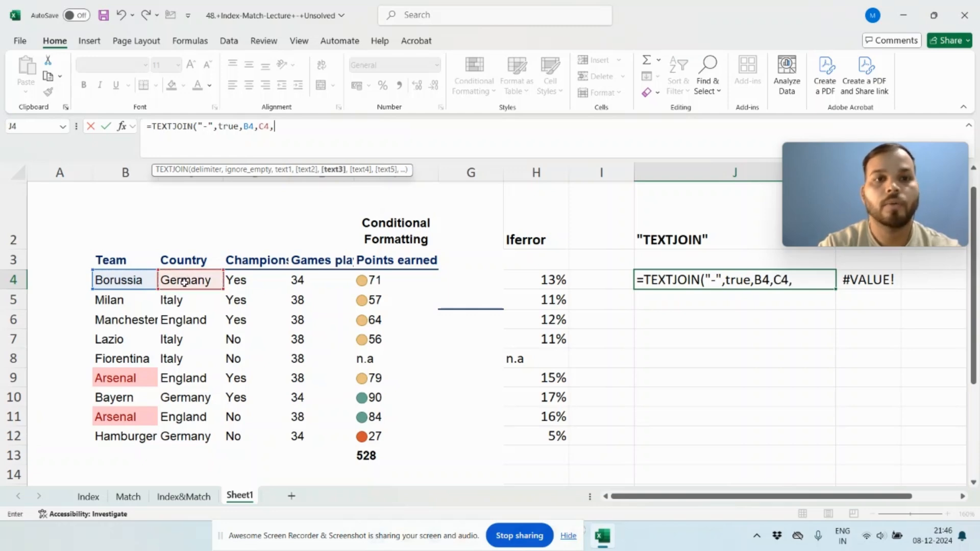
pyautogui.click(238, 284)
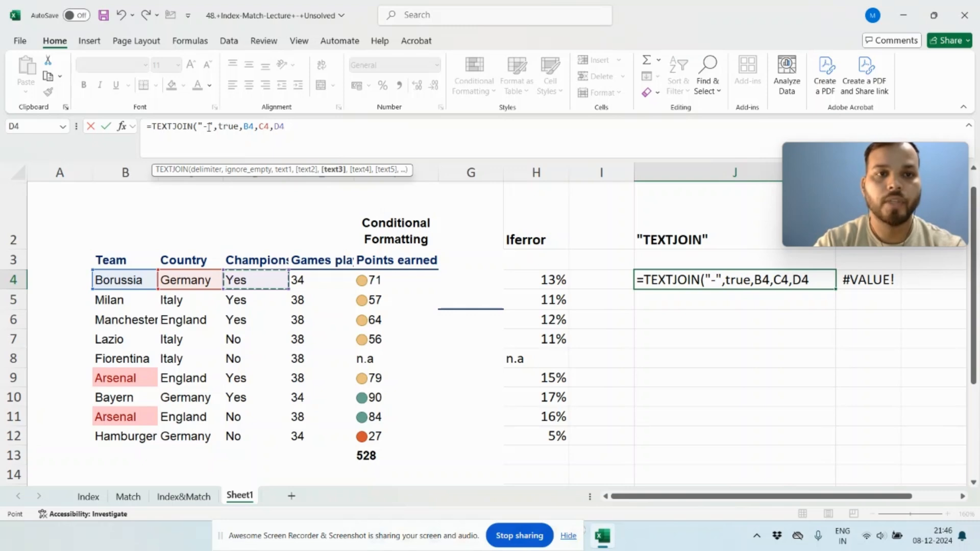
pyautogui.write(')')
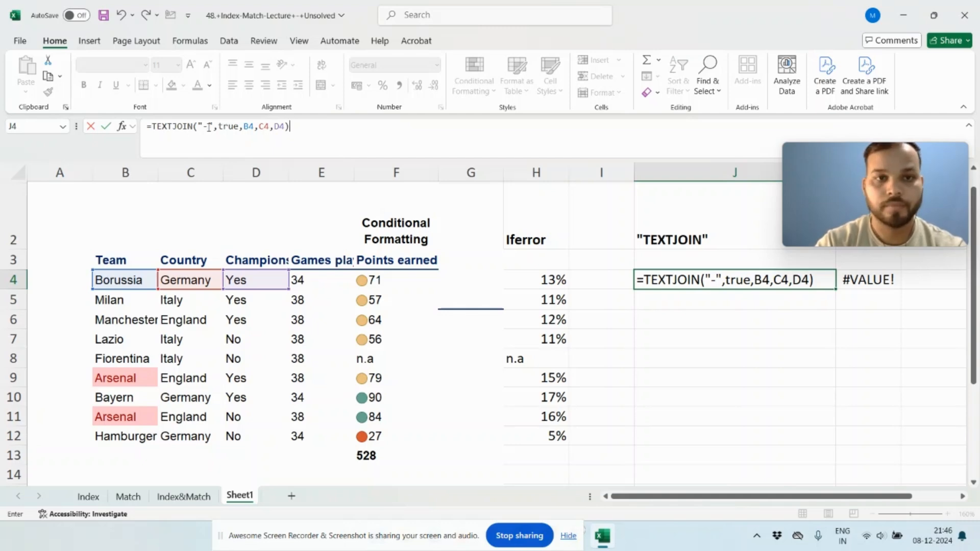
pyautogui.press('Return')
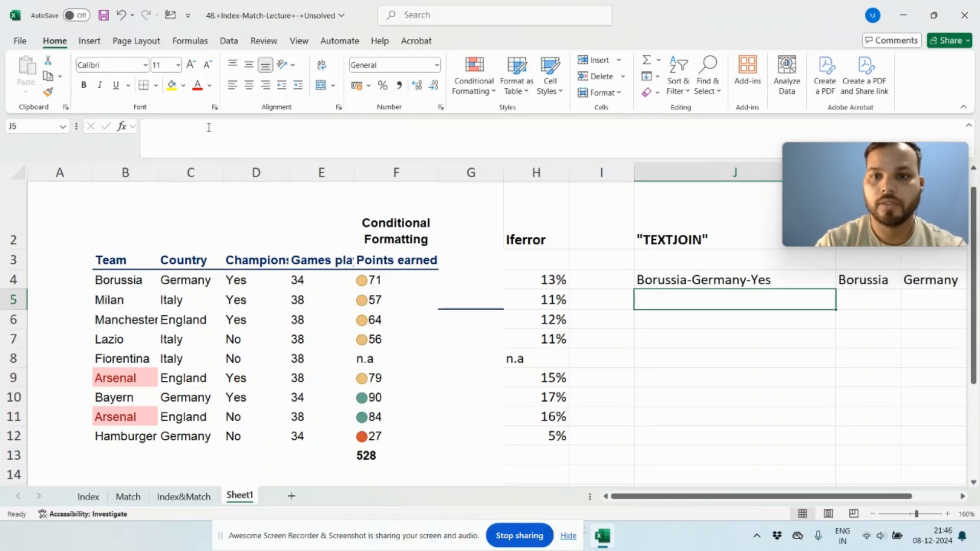
# - Change the delimiter in the J4 TEXTJOIN formula to a space: =TEXTJOIN(" ",TRUE,B4,C4,D4)
pyautogui.press('Up')
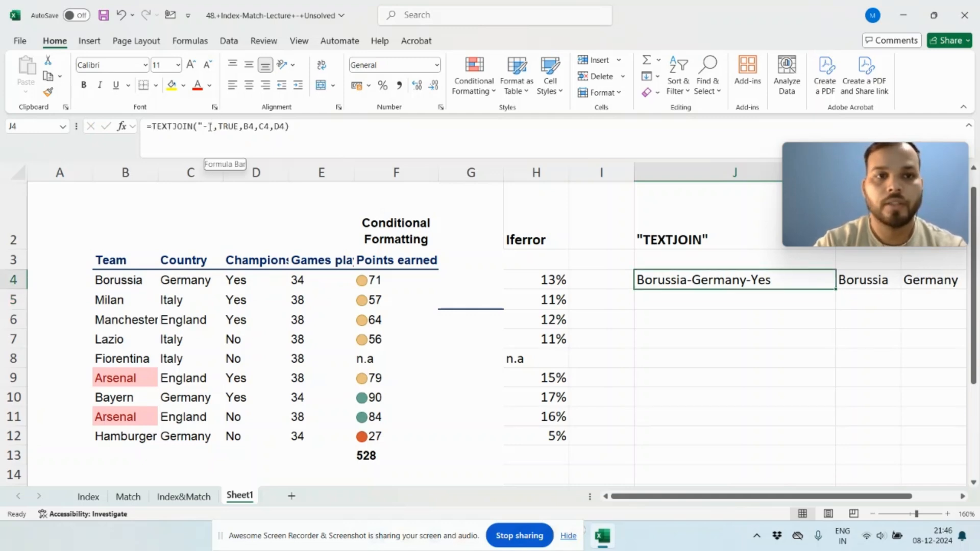
pyautogui.click(211, 125)
pyautogui.press('BackSpace')
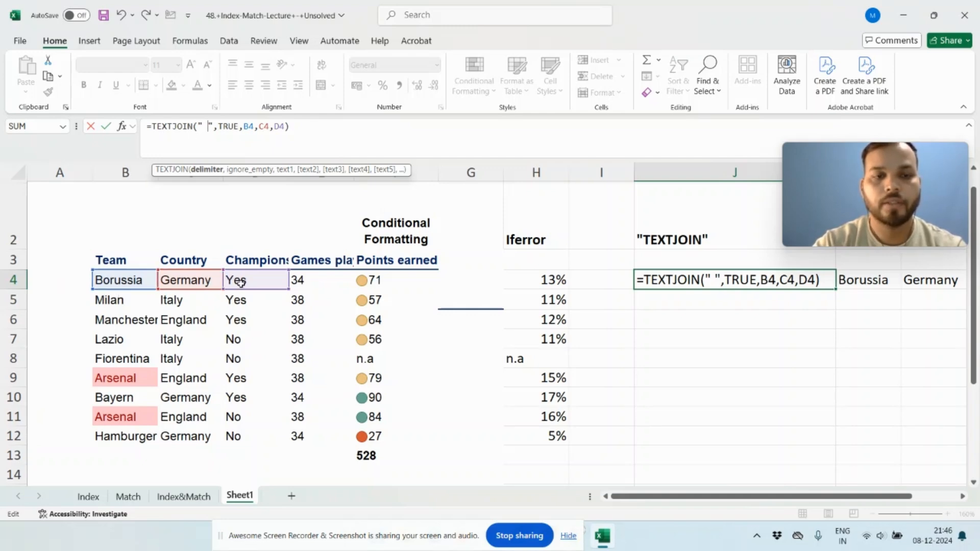
pyautogui.press('Return')
pyautogui.press('Up')
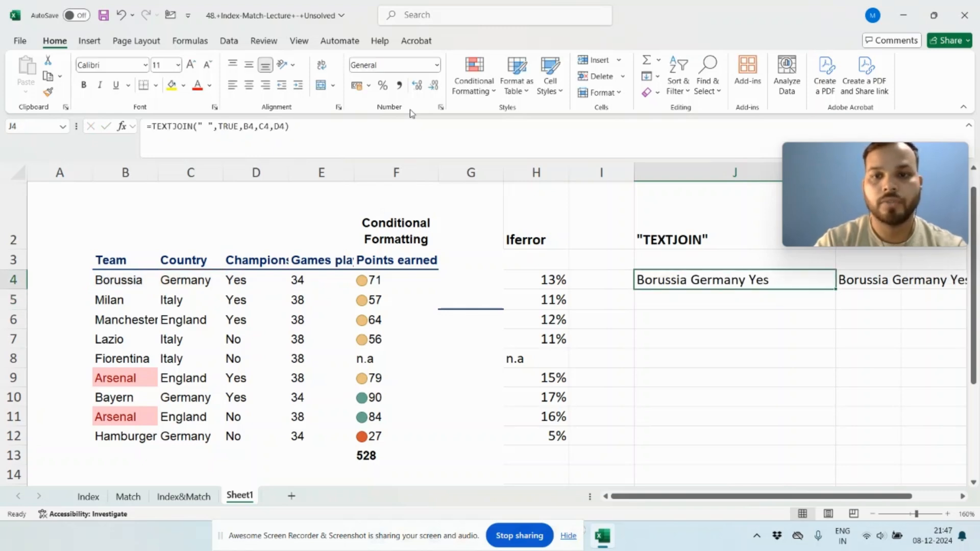
# - Clear the existing formula under the TEXTSPLIT heading in K4
pyautogui.press('Right')
pyautogui.press('Right')
pyautogui.moveTo(798, 243)
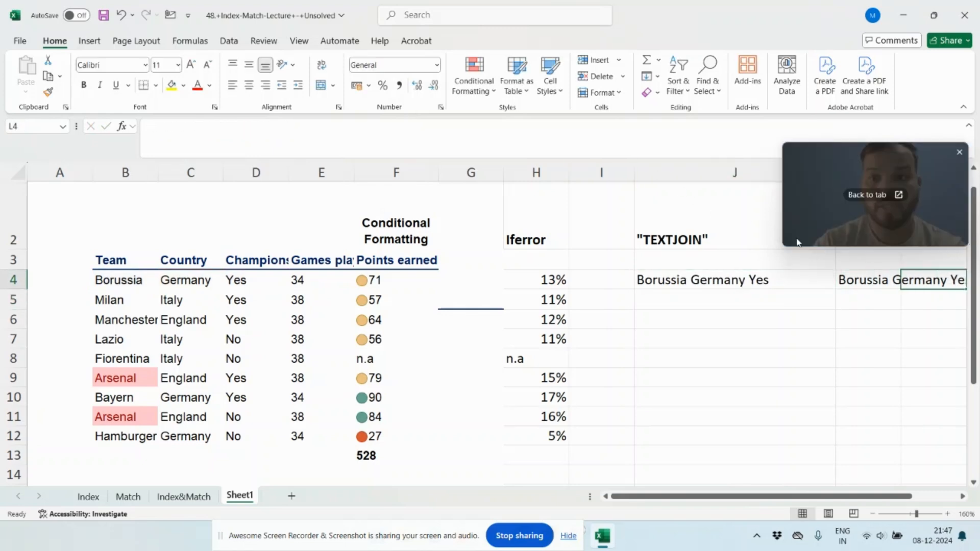
pyautogui.moveTo(861, 192); pyautogui.dragTo(860, 414)
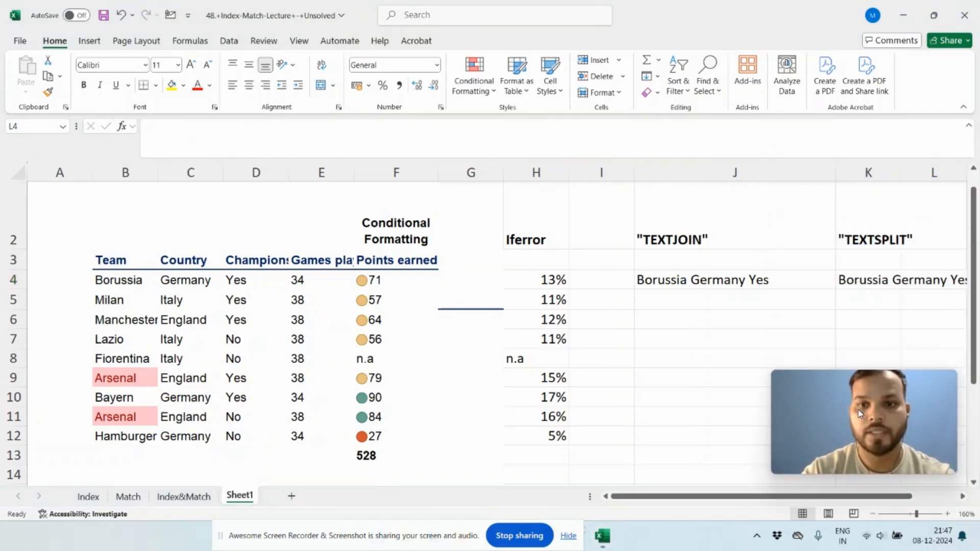
pyautogui.click(869, 280)
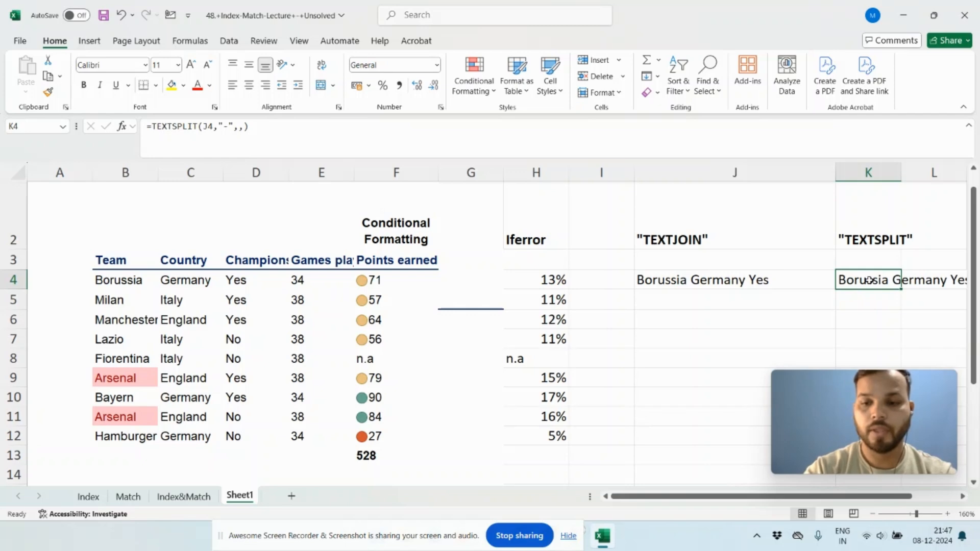
pyautogui.press('Delete')
# - Set the delimiter in the J4 TEXTJOIN formula to a comma: =TEXTJOIN(",",TRUE,B4,C4,D4)
pyautogui.press('Left')
pyautogui.press('Left')
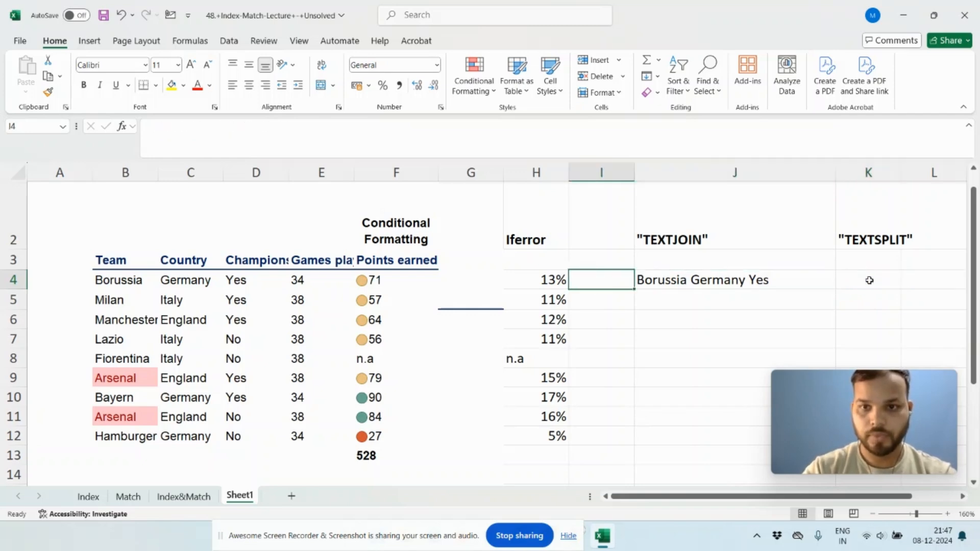
pyautogui.press('Right')
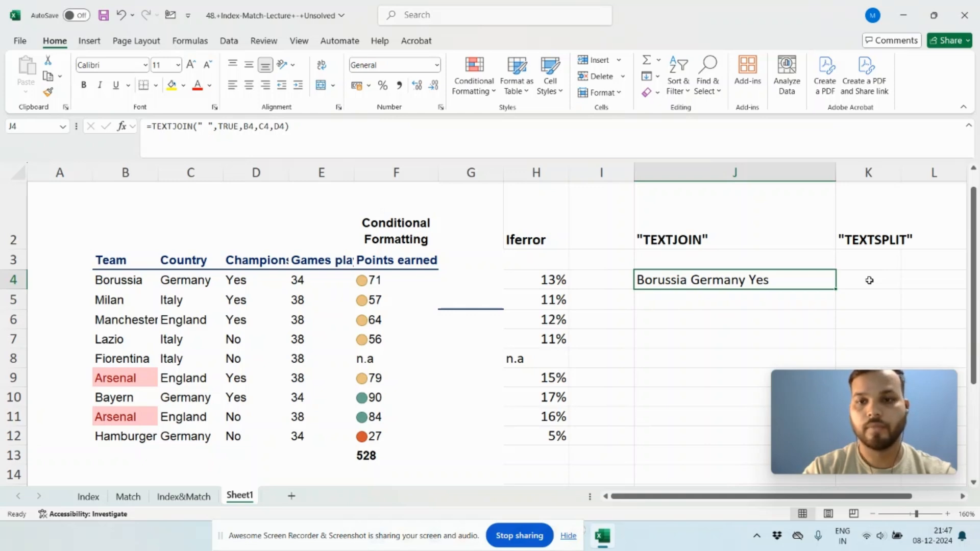
pyautogui.click(210, 126)
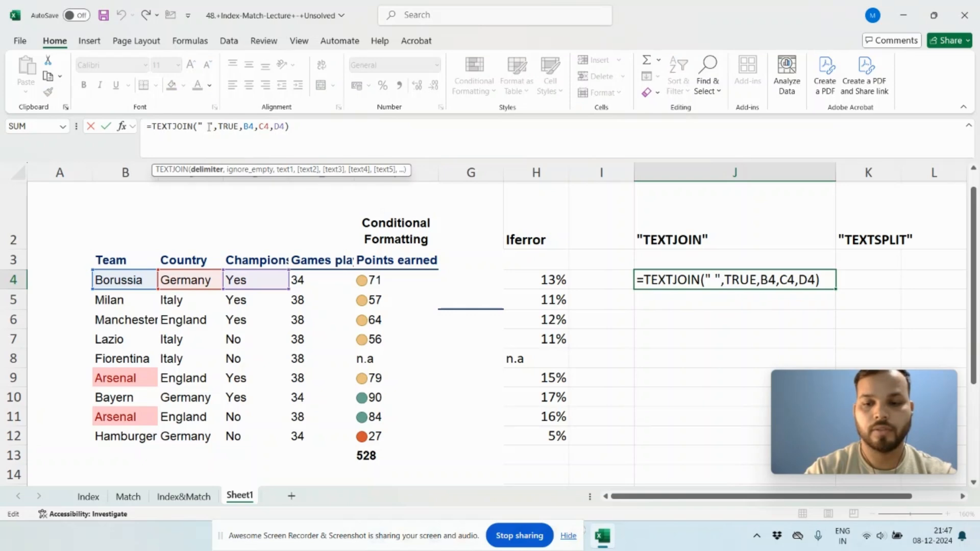
pyautogui.press('BackSpace')
pyautogui.write(',')
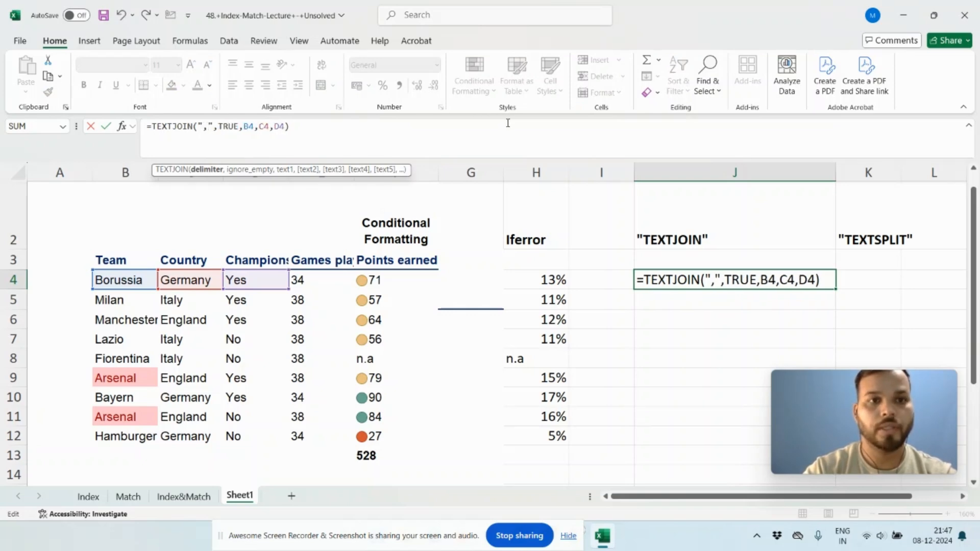
pyautogui.press('Return')
pyautogui.press('Up')
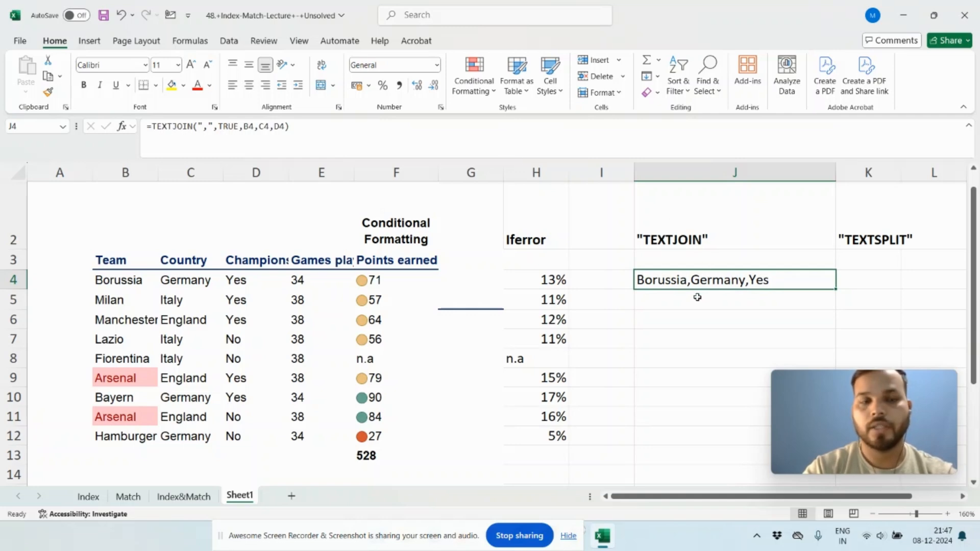
# - Split the joined text of J4 at its commas by entering =TEXTSPLIT(J4,",",) in K4
pyautogui.press('Right')
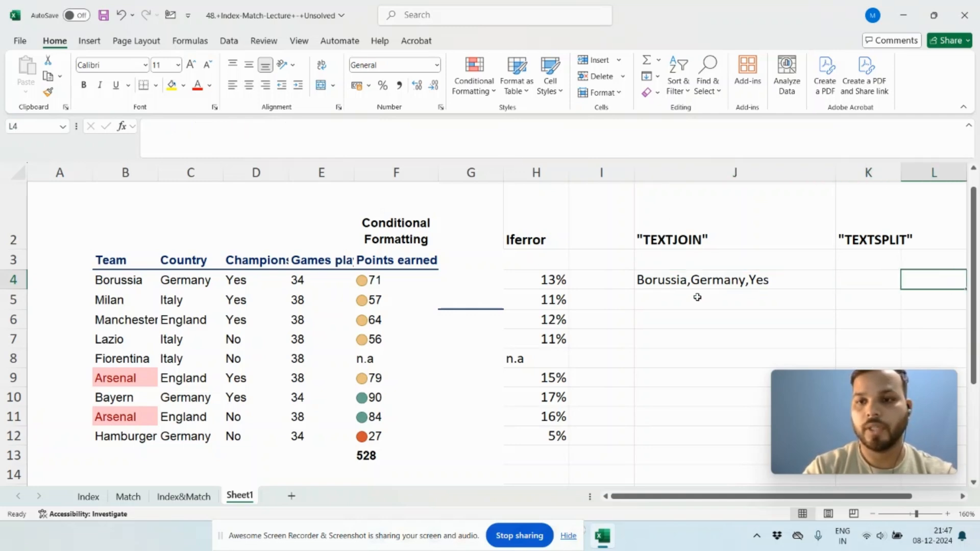
pyautogui.hscroll(1, 697, 297)
pyautogui.write('=')
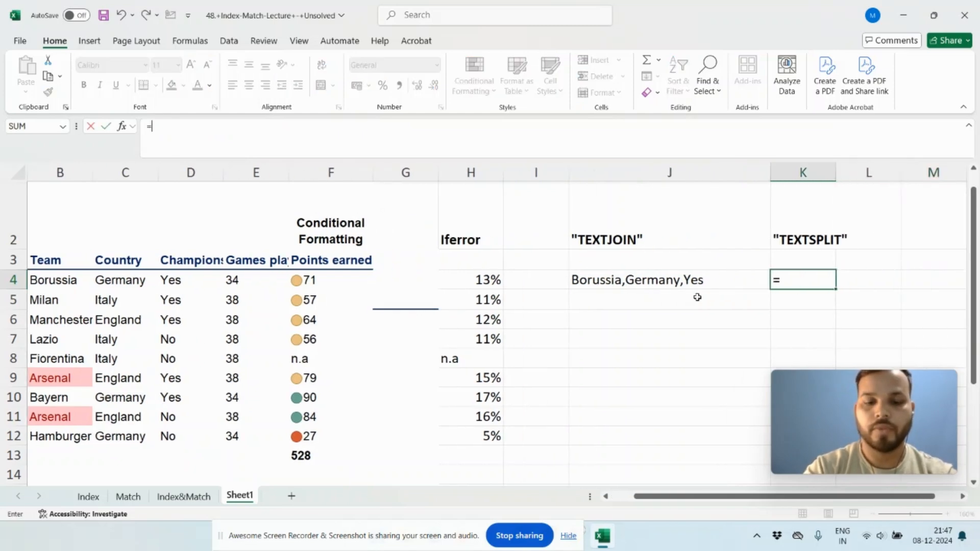
pyautogui.write('text')
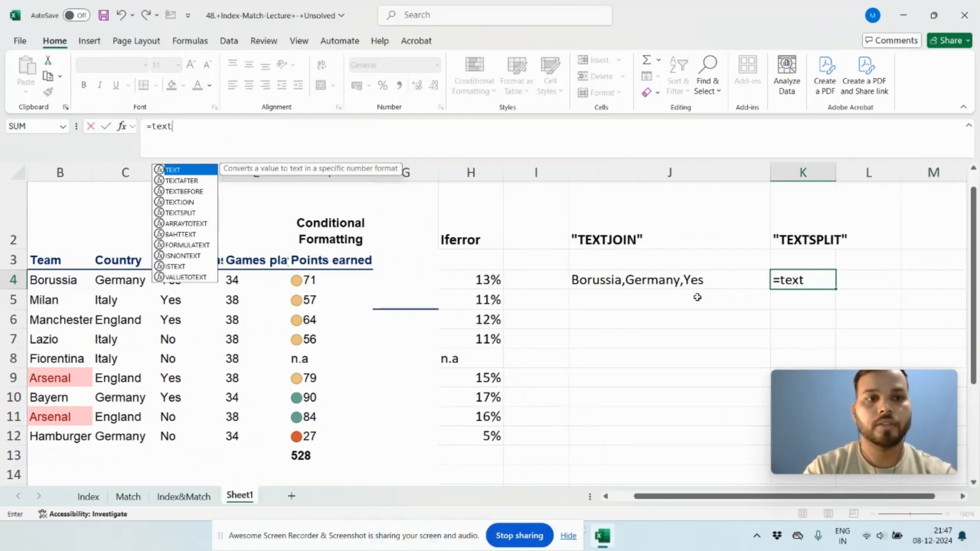
pyautogui.press('Down')
pyautogui.press('Down')
pyautogui.press('Down')
pyautogui.press('Down')
pyautogui.press('Tab')
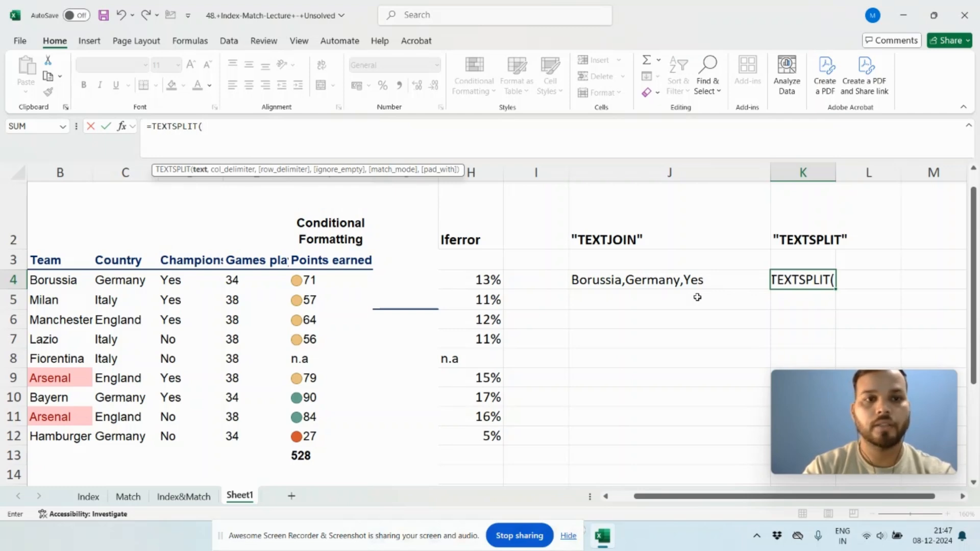
pyautogui.press('Left')
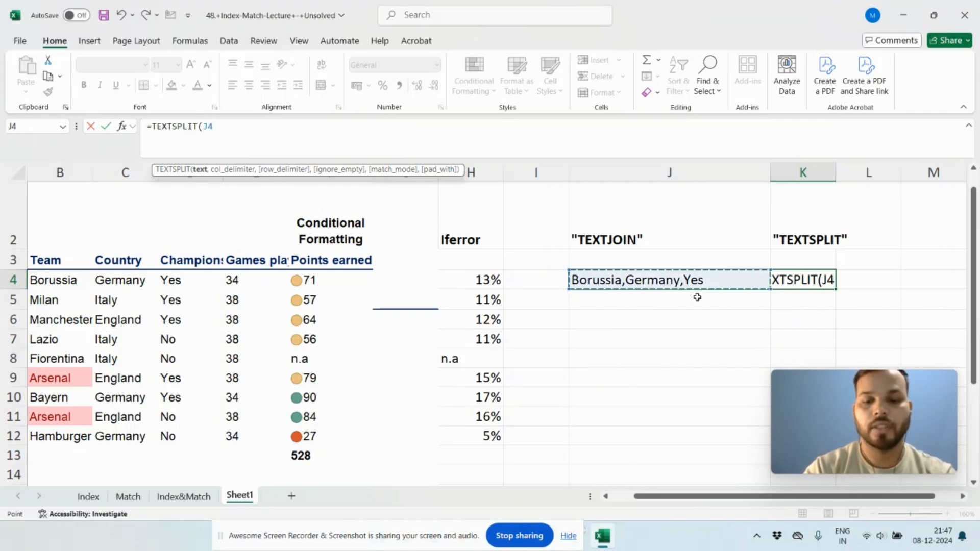
pyautogui.write(',')
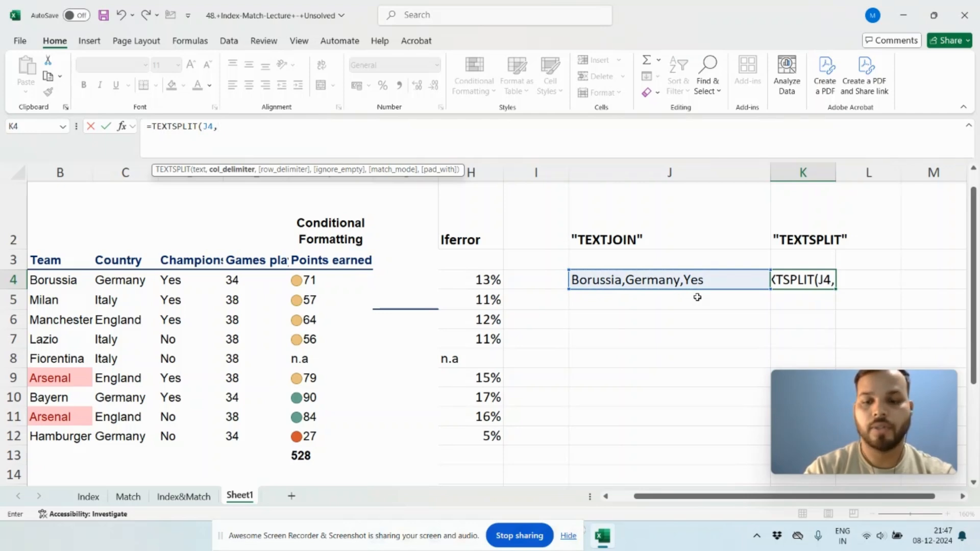
pyautogui.write('",",')
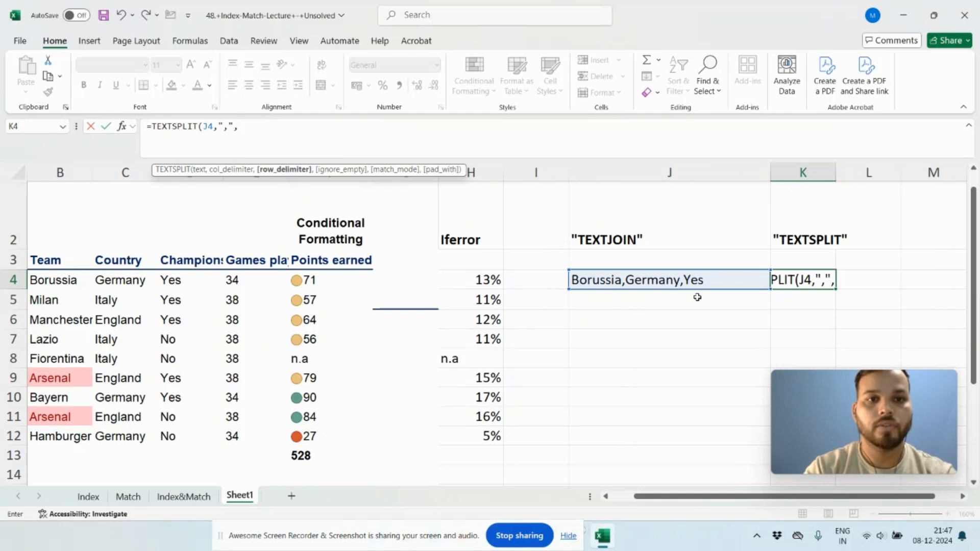
pyautogui.press('Return')
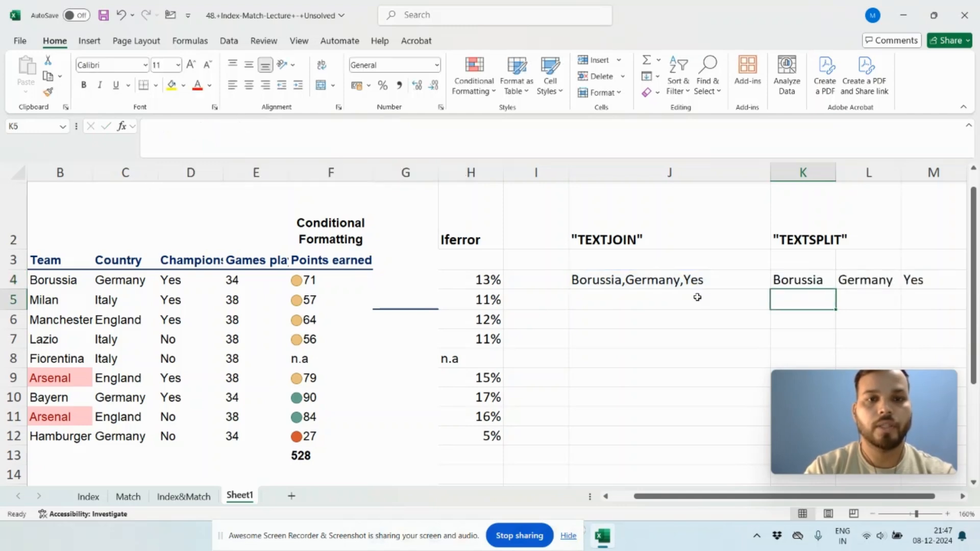
# - Fill the TEXTJOIN and TEXTSPLIT formulas of row 4 down across J4:M12 for all teams
pyautogui.press('Up')
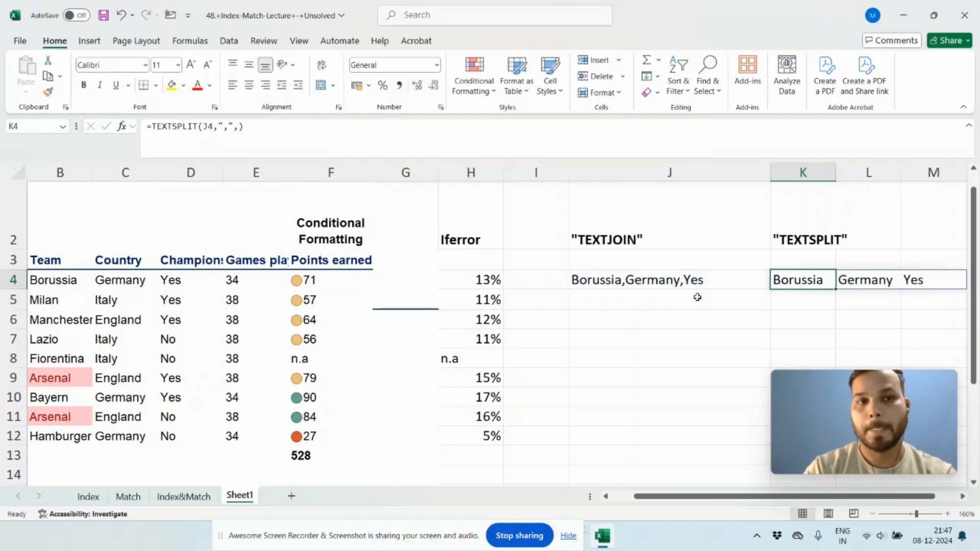
pyautogui.press('Left')
pyautogui.press('Left')
pyautogui.press('Left')
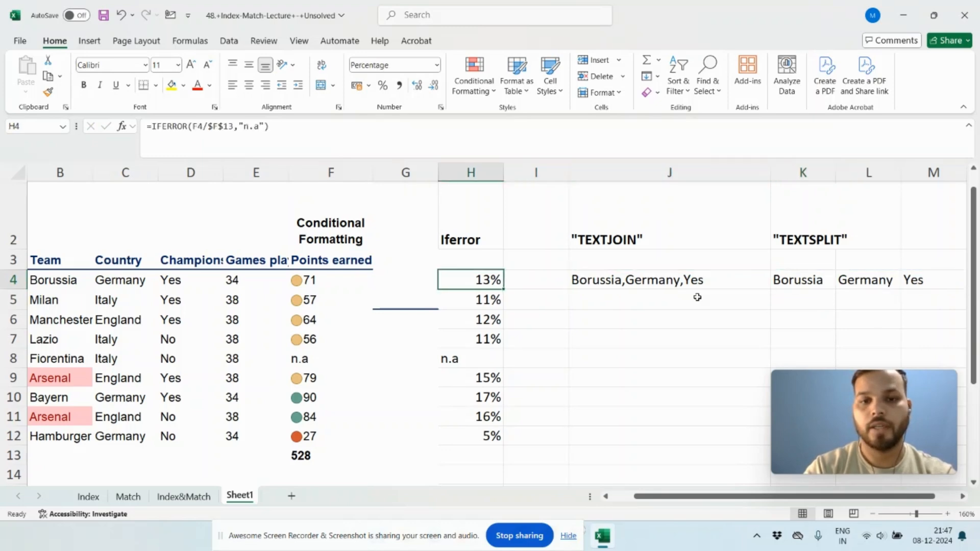
pyautogui.hotkey('ctrl', 'Down')
pyautogui.press('Right')
pyautogui.press('Right')
pyautogui.hotkey('shift', 'Right')
pyautogui.hotkey('ctrl', 'shift', 'Up')
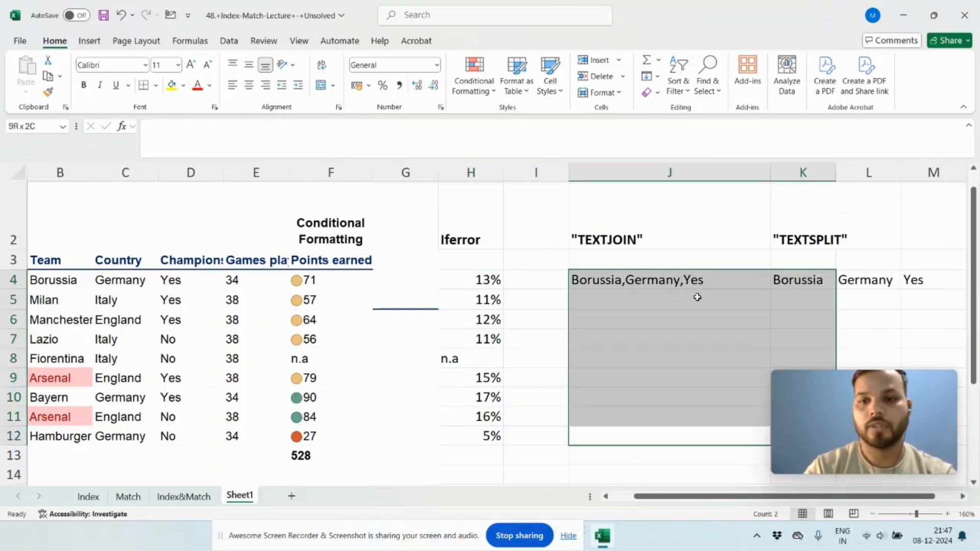
pyautogui.hotkey('shift', 'Right')
pyautogui.hotkey('shift', 'Right')
pyautogui.hotkey('ctrl', 'd')
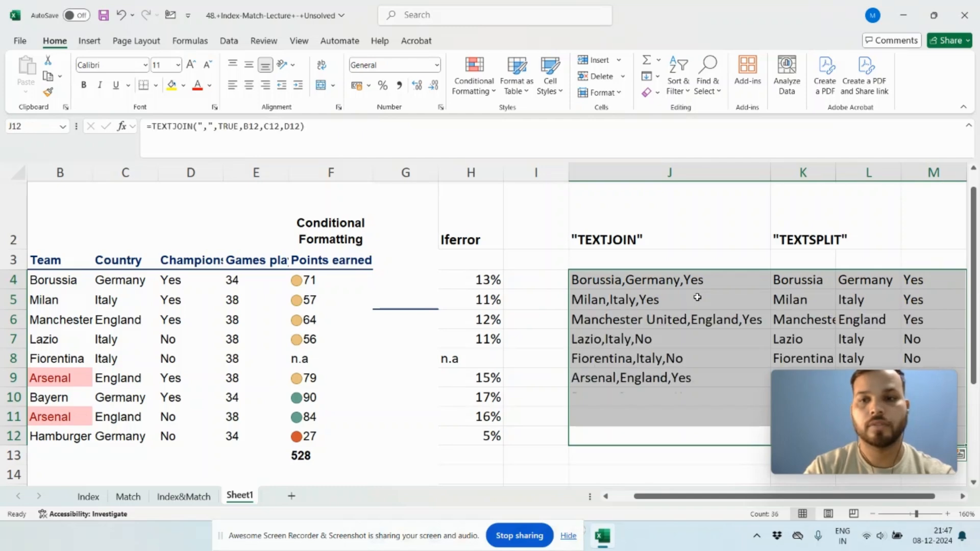
pyautogui.moveTo(827, 407); pyautogui.dragTo(103, 492)
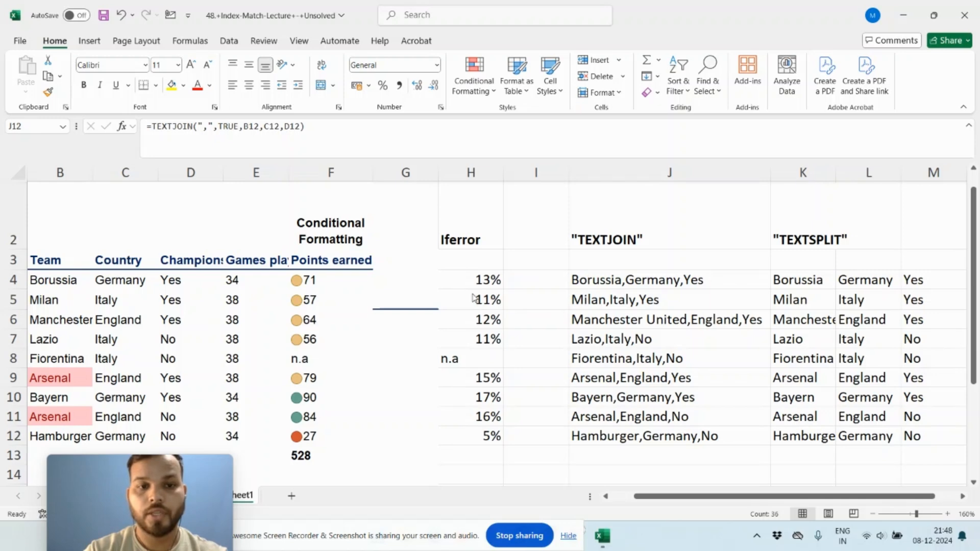
pyautogui.moveTo(108, 467)
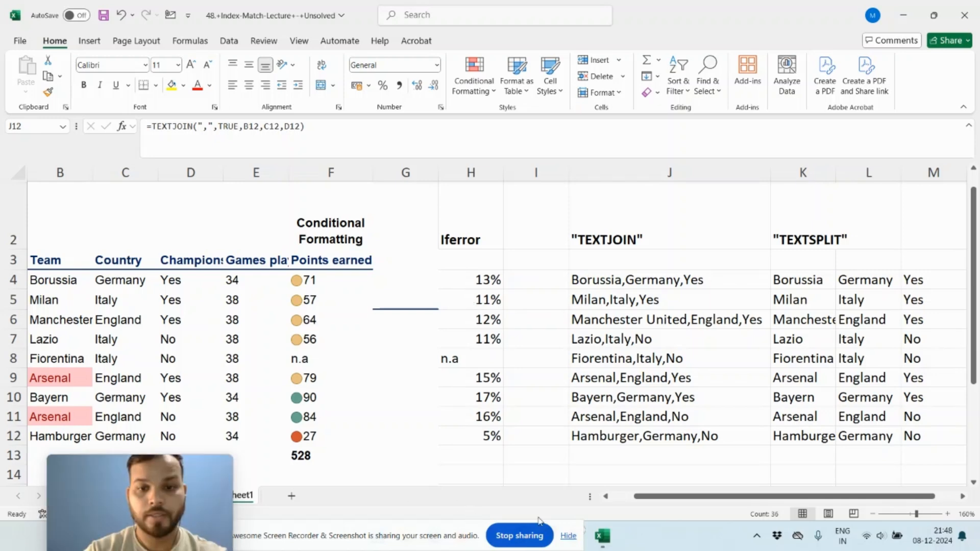